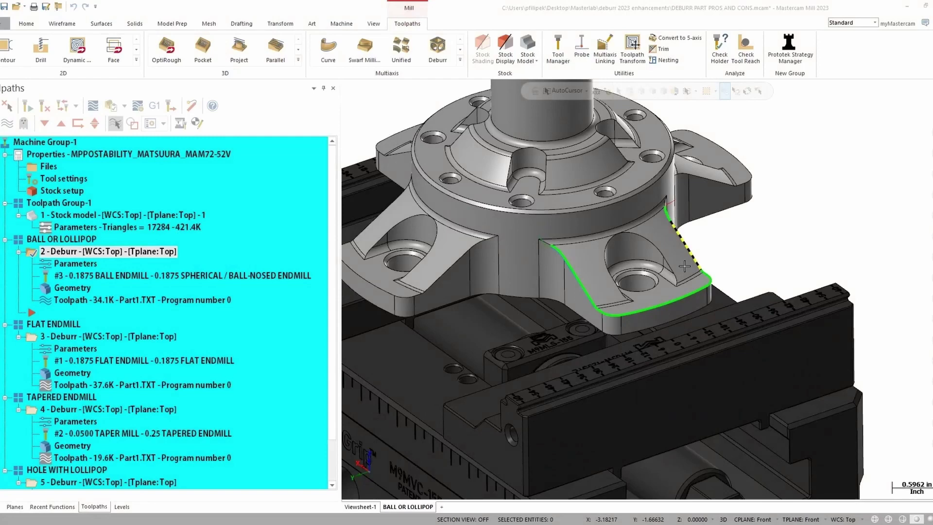
Zoom in on the part's chained outer edge around the bracket
{"action": "scroll", "coordinate": [684, 266], "scroll_direction": "up", "scroll_amount": 5}
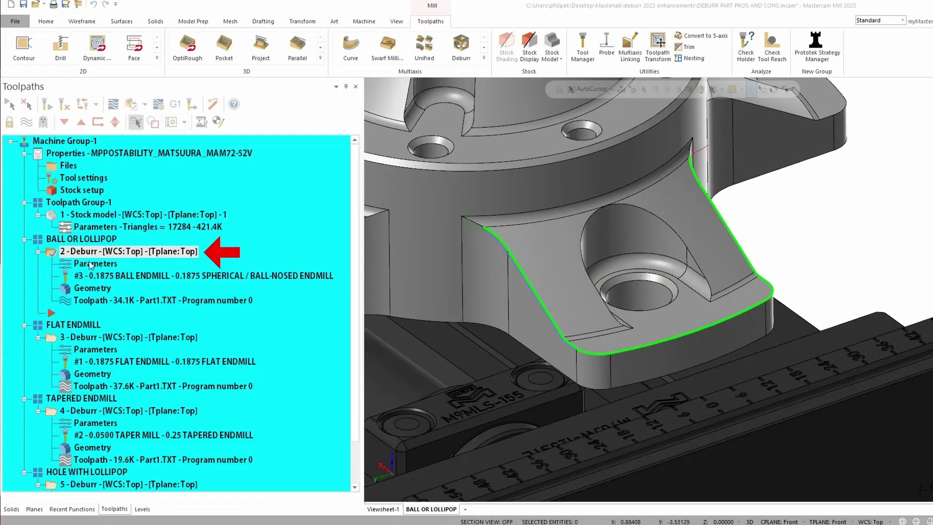
In Deburr operation 2's cut pattern, reselect the 147 part faces as machining geometries
{"action": "left_click", "coordinate": [94, 264]}
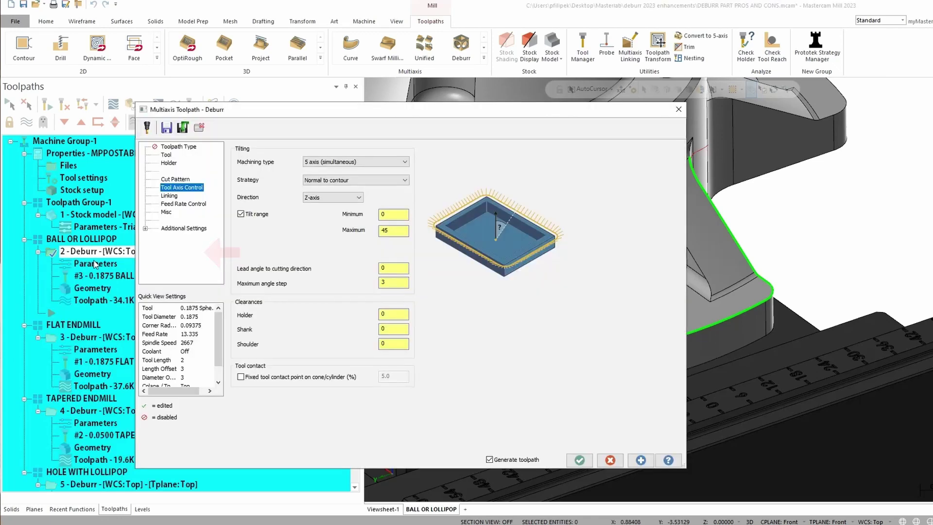
{"action": "left_click_drag", "start_coordinate": [375, 114], "coordinate": [442, 104]}
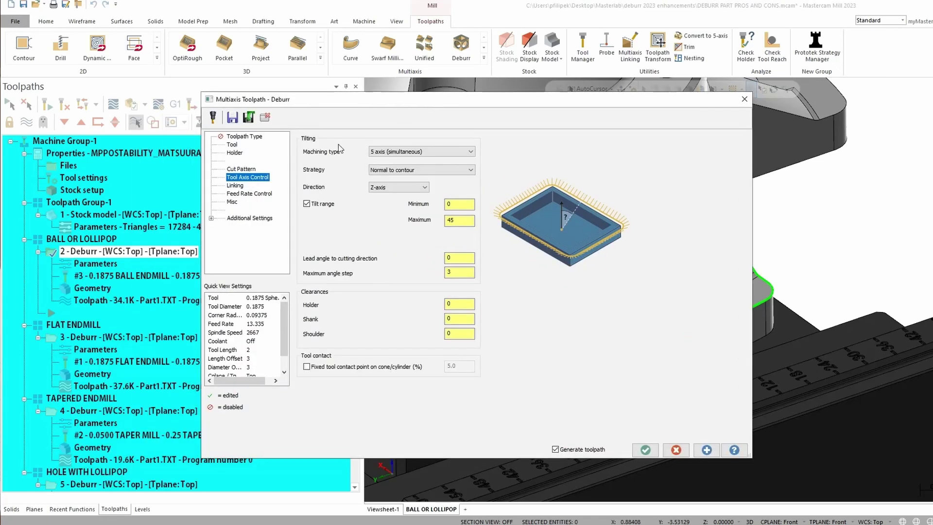
{"action": "left_click", "coordinate": [248, 169]}
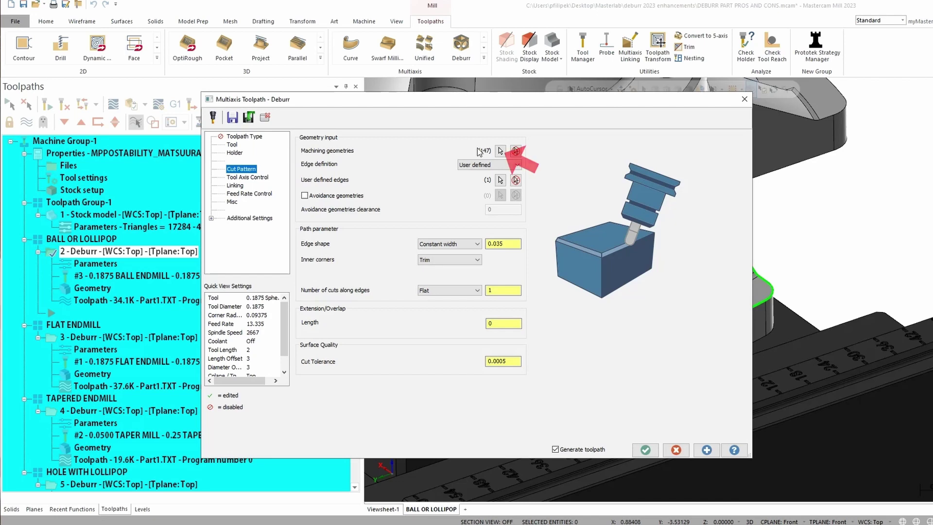
{"action": "left_click", "coordinate": [500, 152]}
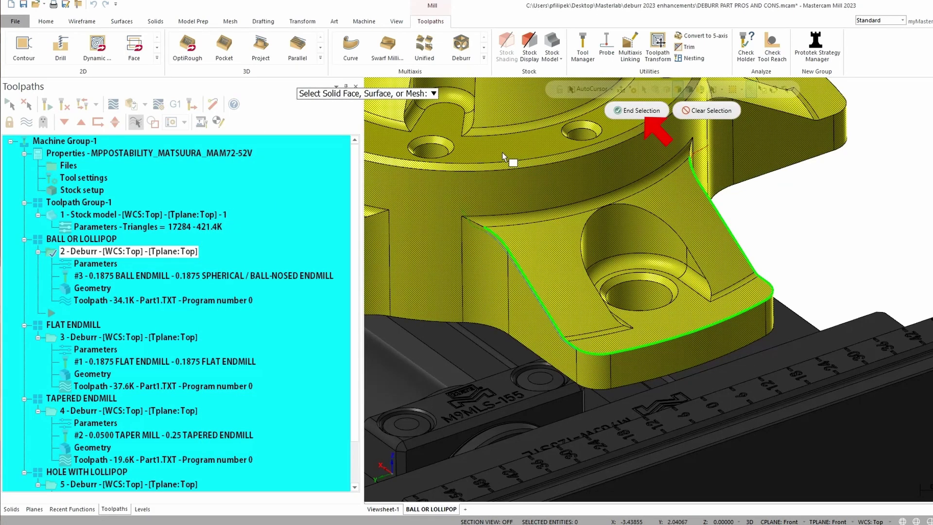
{"action": "left_click", "coordinate": [616, 111]}
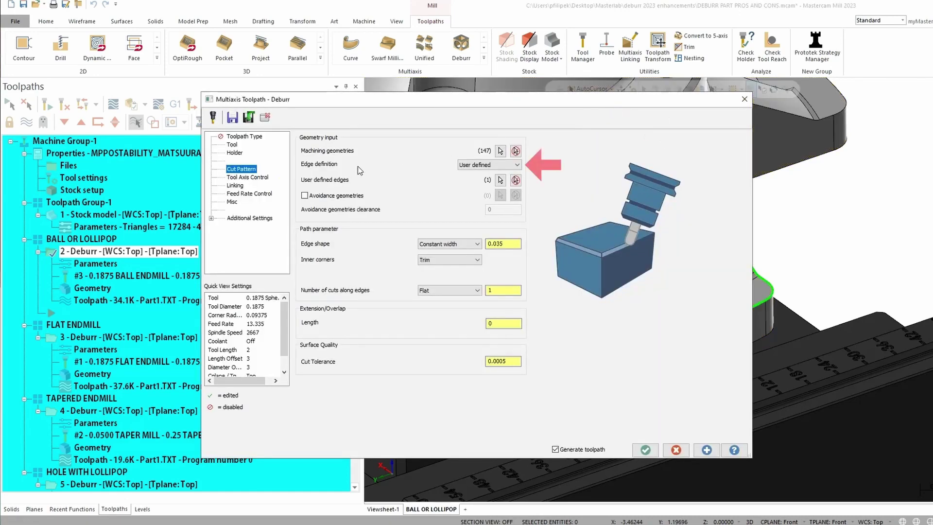
Keep the edge definition as User defined and review the chosen edge
{"action": "left_click", "coordinate": [509, 165]}
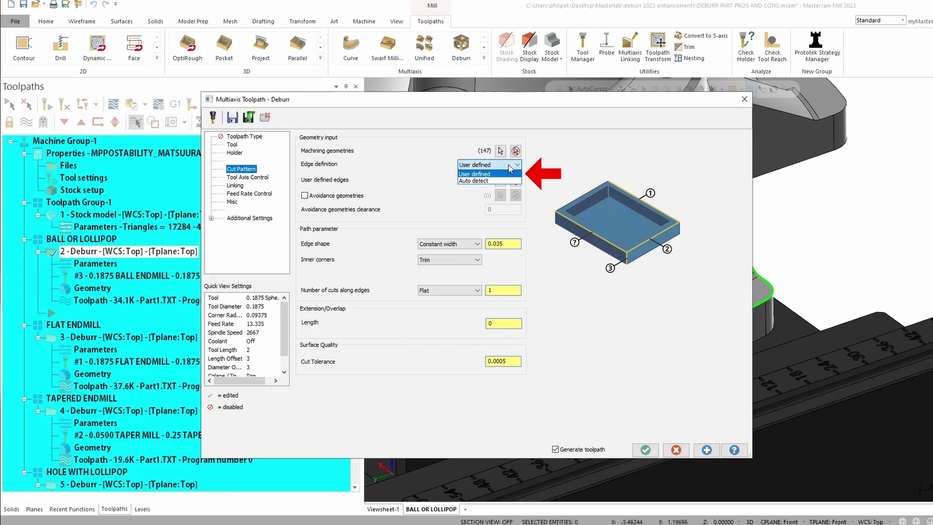
{"action": "left_click", "coordinate": [597, 151]}
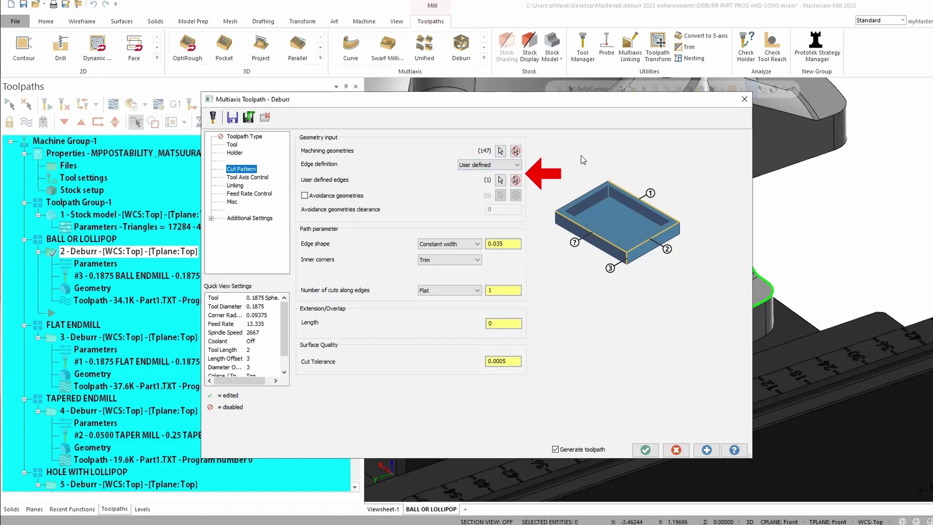
{"action": "left_click", "coordinate": [500, 180]}
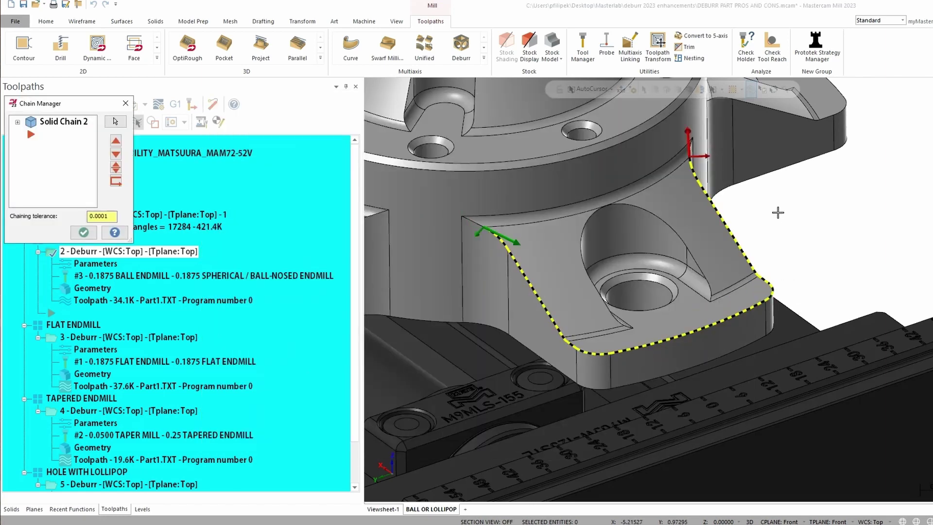
Accept Solid Chain 2 as the single user-defined edge to deburr
{"action": "left_click", "coordinate": [83, 233]}
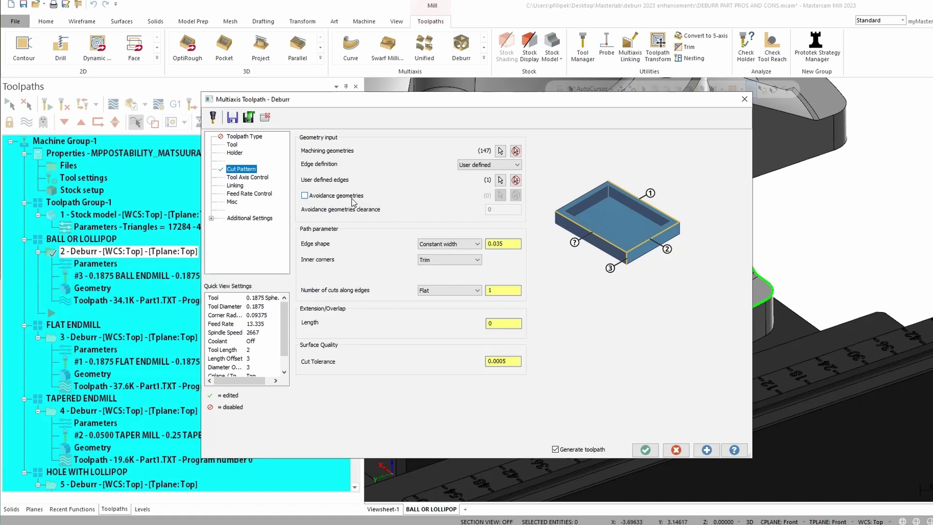
Keep 0.035 Constant width edge shape and Trim inner corners; set cuts along edges to Rounded
{"action": "left_click", "coordinate": [478, 248]}
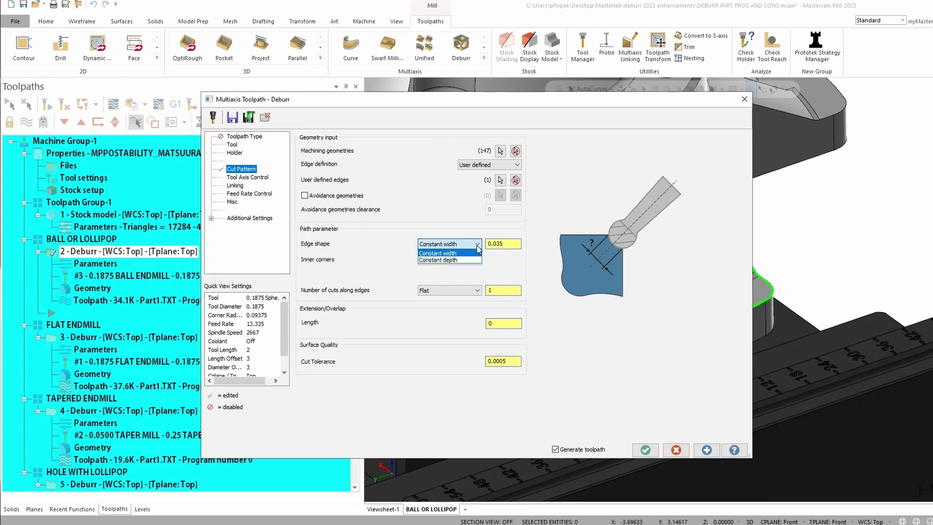
{"action": "left_click", "coordinate": [478, 249]}
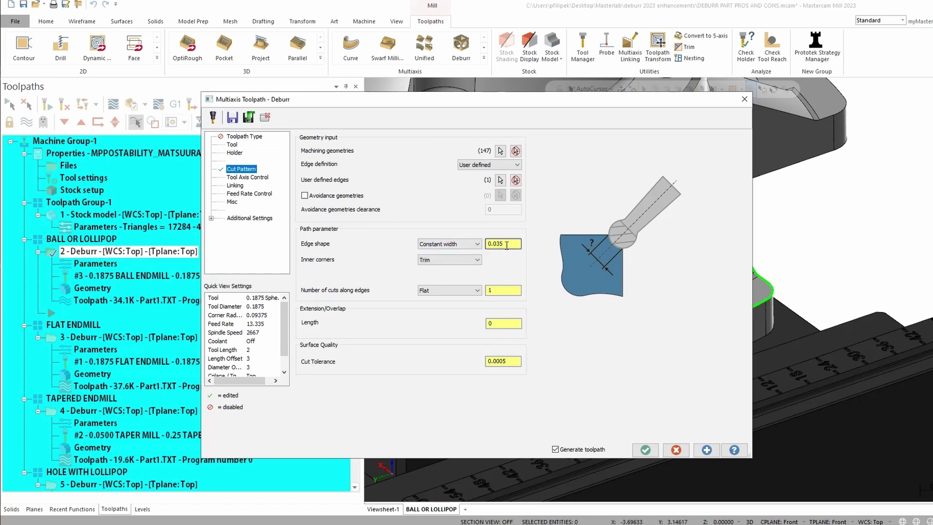
{"action": "left_click", "coordinate": [506, 245]}
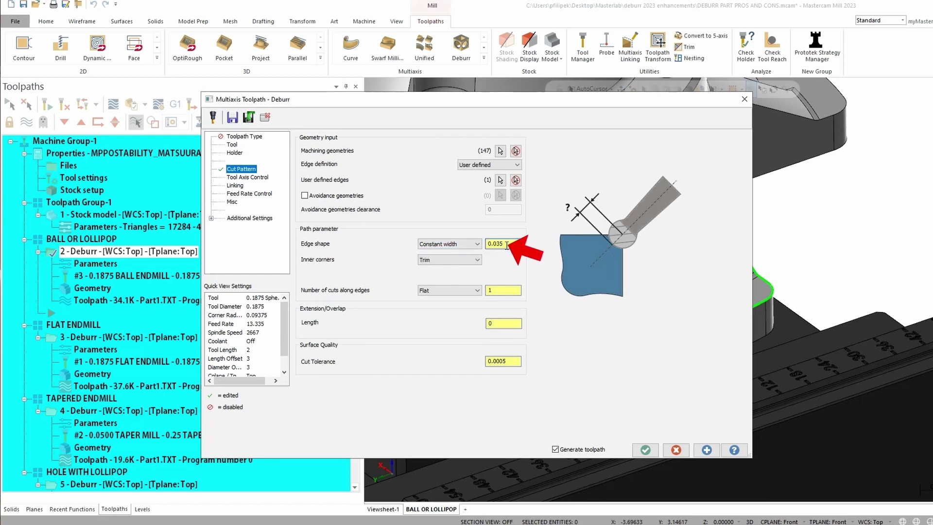
{"action": "left_click", "coordinate": [456, 260]}
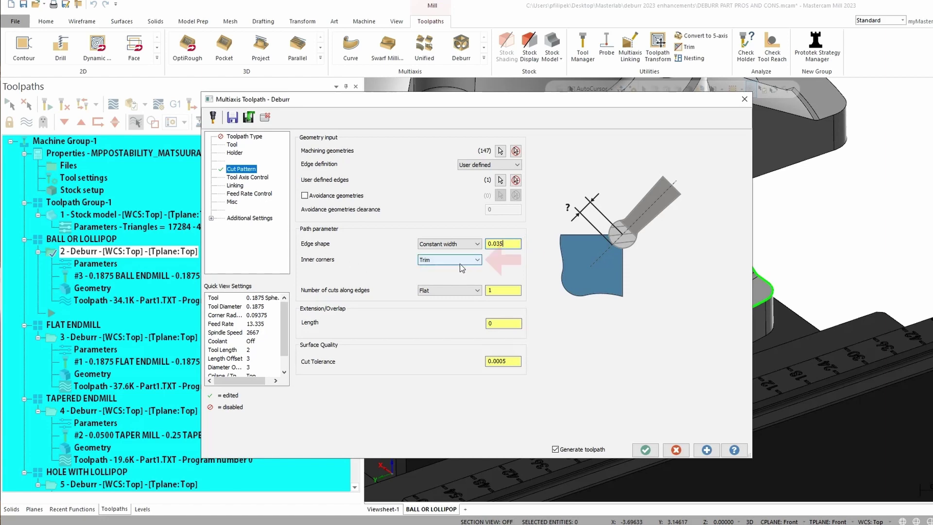
{"action": "left_click", "coordinate": [456, 275]}
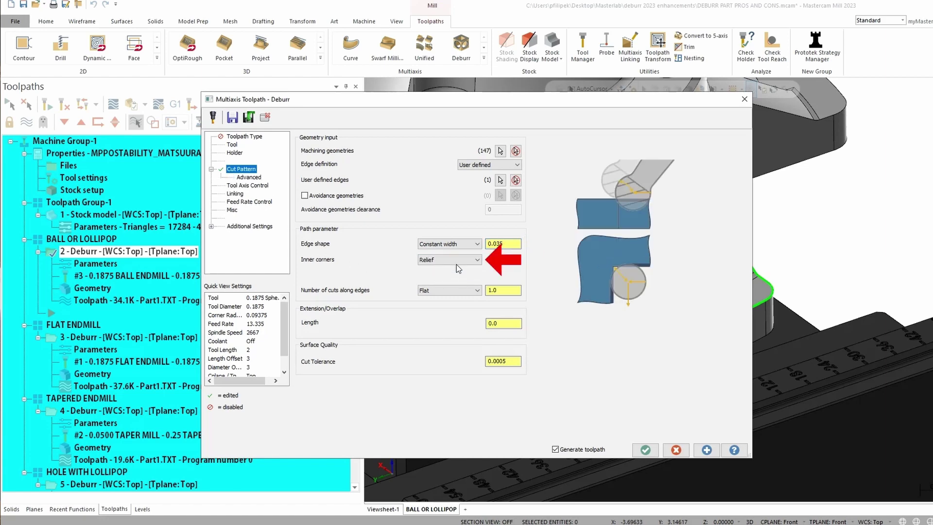
{"action": "left_click", "coordinate": [457, 264]}
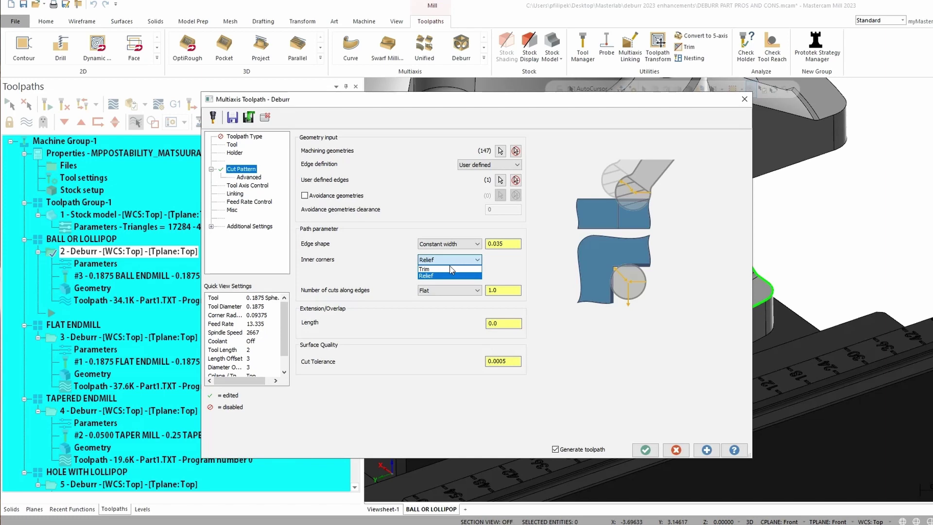
{"action": "left_click", "coordinate": [447, 268]}
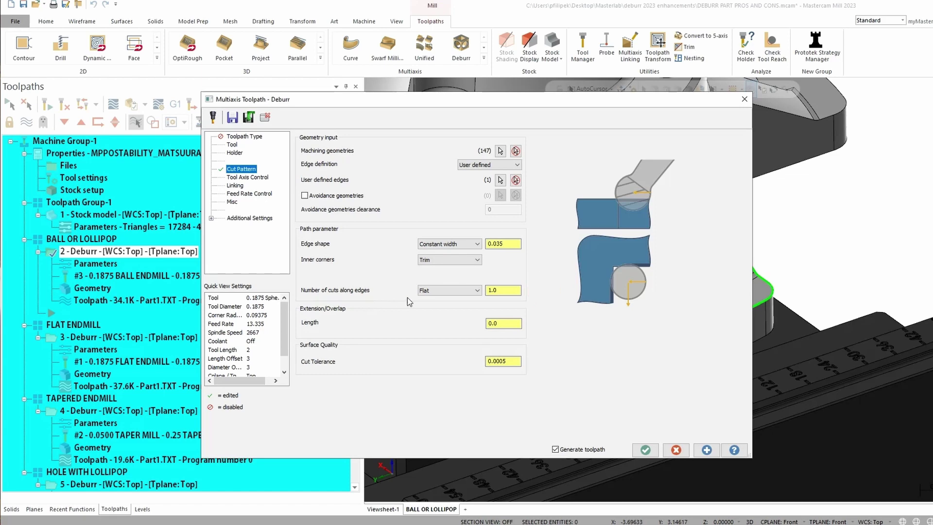
{"action": "left_click", "coordinate": [457, 290]}
{"action": "left_click", "coordinate": [456, 308]}
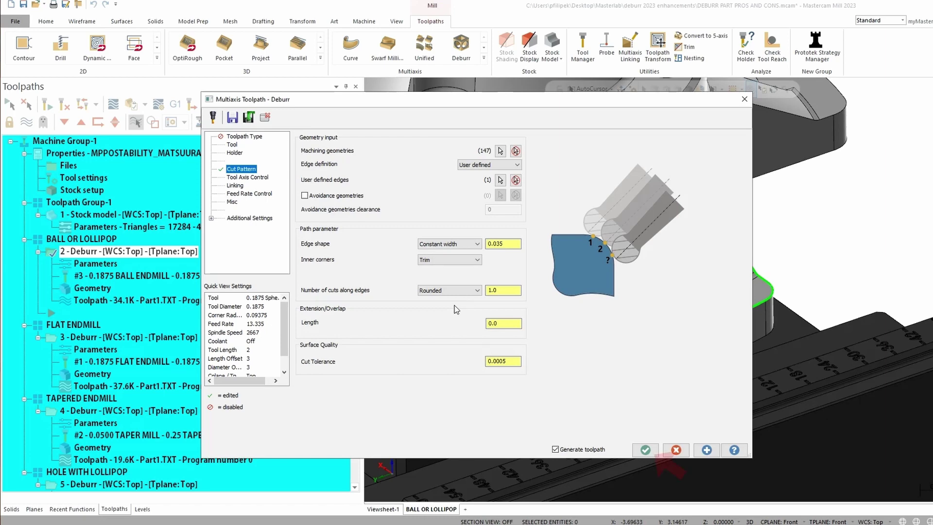
Apply the Deburr settings and backplot the ball-endmill toolpath along the wing's outer edge
{"action": "left_click", "coordinate": [662, 452]}
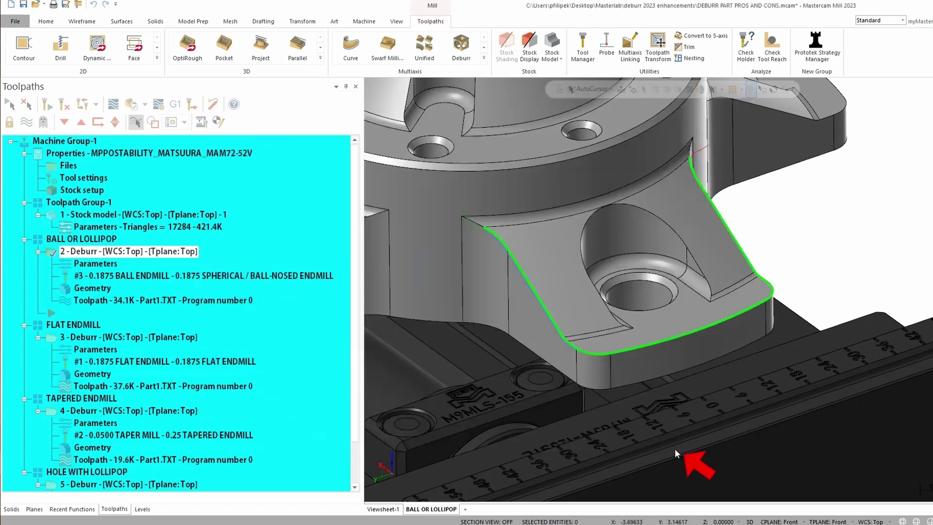
{"action": "left_click", "coordinate": [112, 104]}
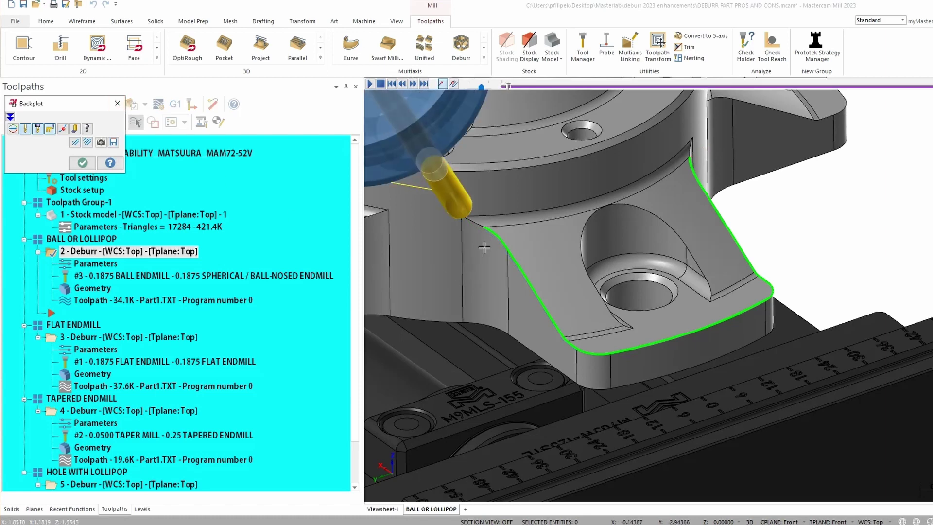
{"action": "scroll", "coordinate": [480, 223], "scroll_direction": "up", "scroll_amount": 8}
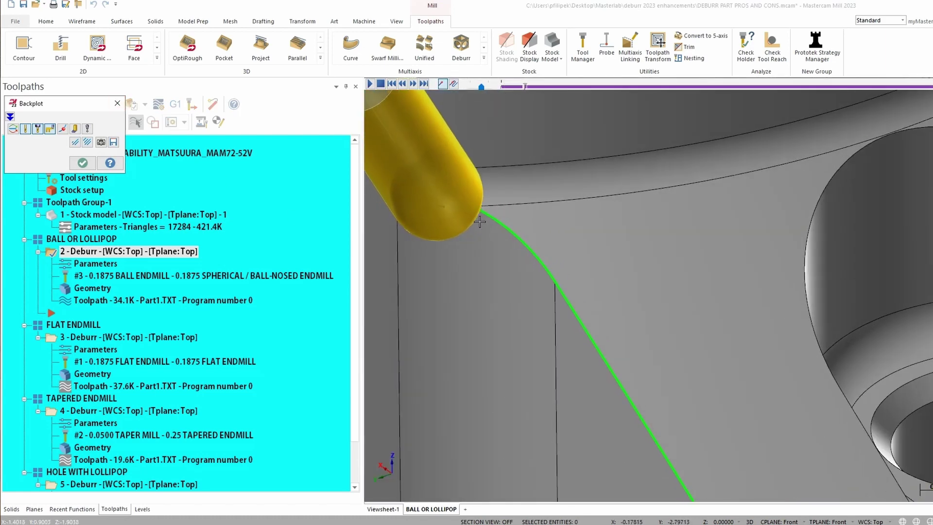
{"action": "scroll", "coordinate": [561, 298], "scroll_direction": "up", "scroll_amount": 5}
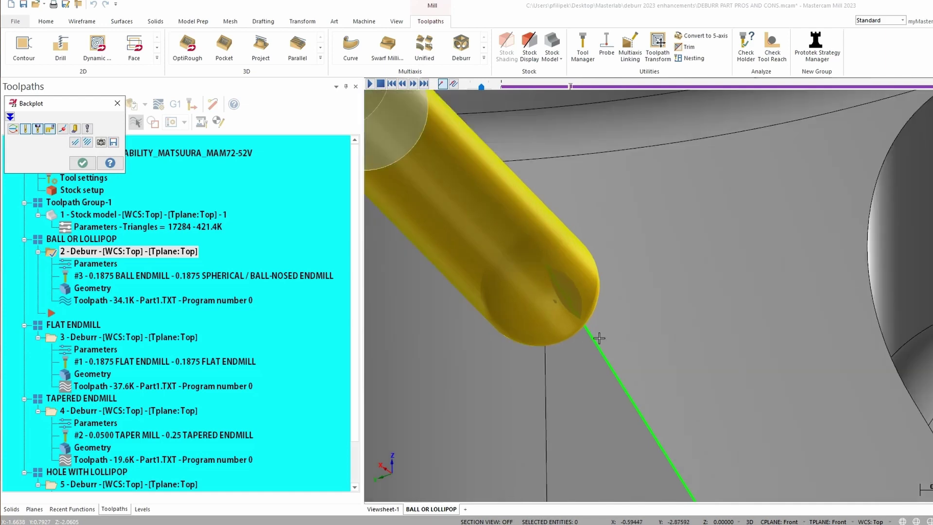
{"action": "scroll", "coordinate": [586, 333], "scroll_direction": "up", "scroll_amount": 4}
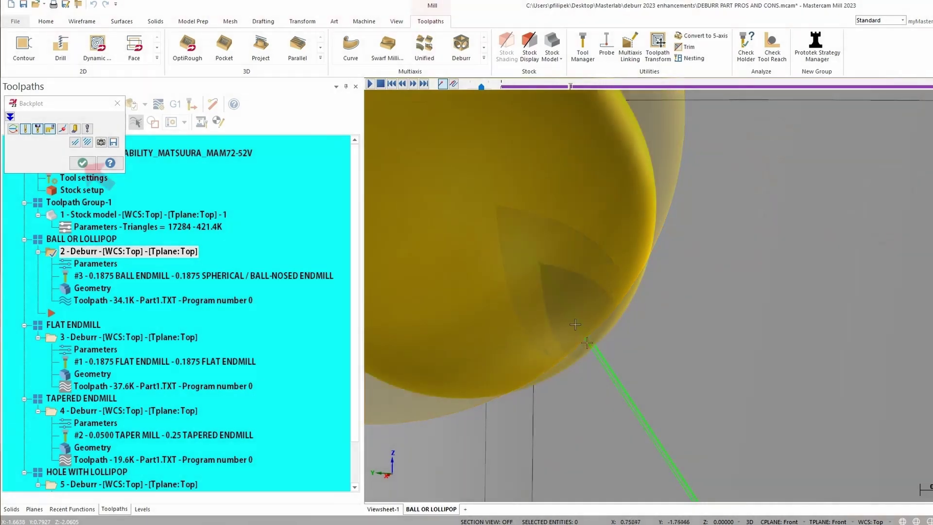
{"action": "left_click", "coordinate": [82, 162]}
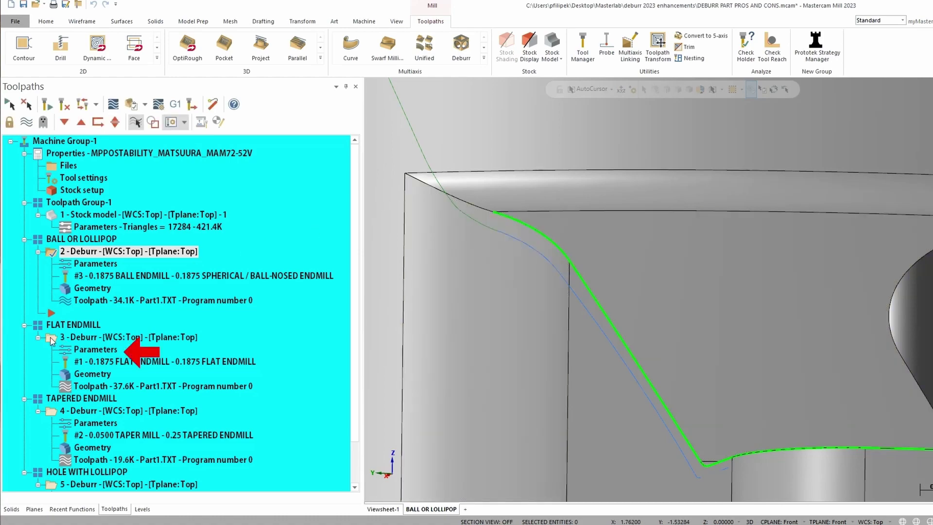
Review operation 3's 0.1875 flat endmill (4 overall, 1 cutting length) without saving changes
{"action": "left_click", "coordinate": [89, 349]}
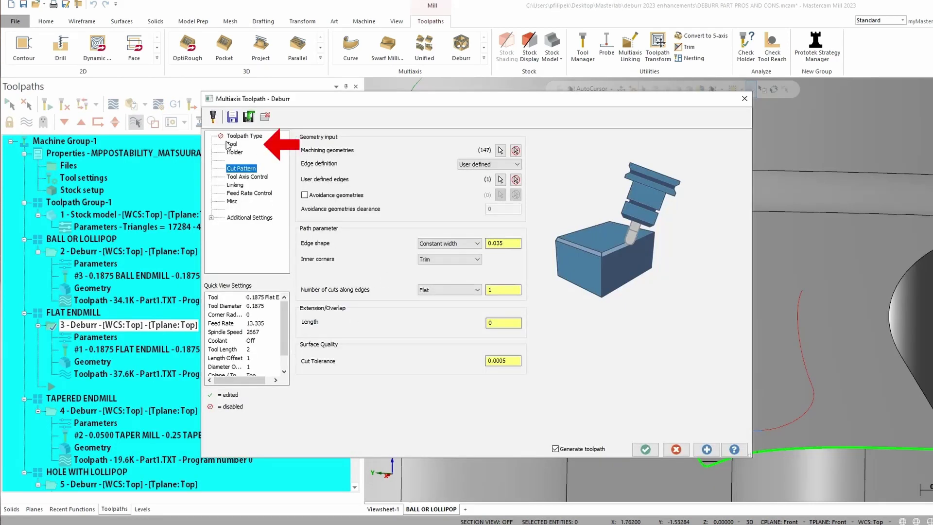
{"action": "left_click", "coordinate": [231, 144]}
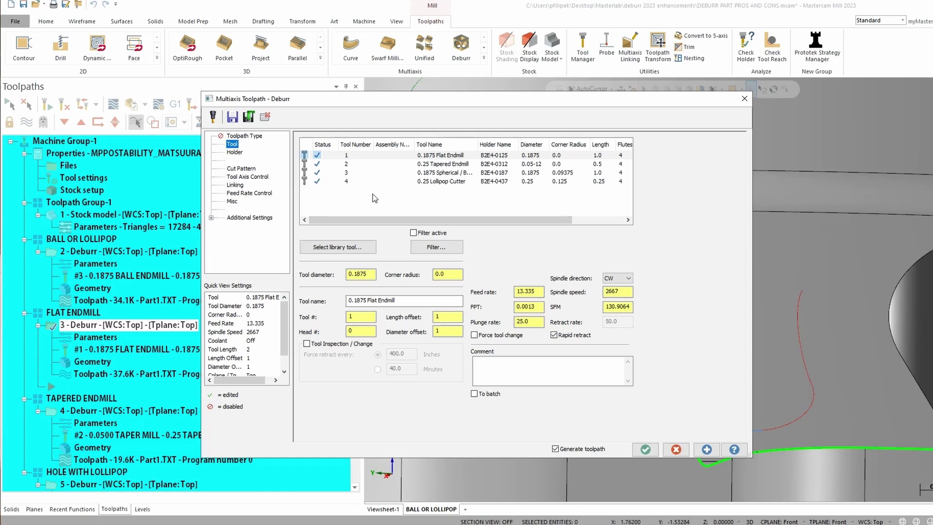
{"action": "double_click", "coordinate": [435, 156]}
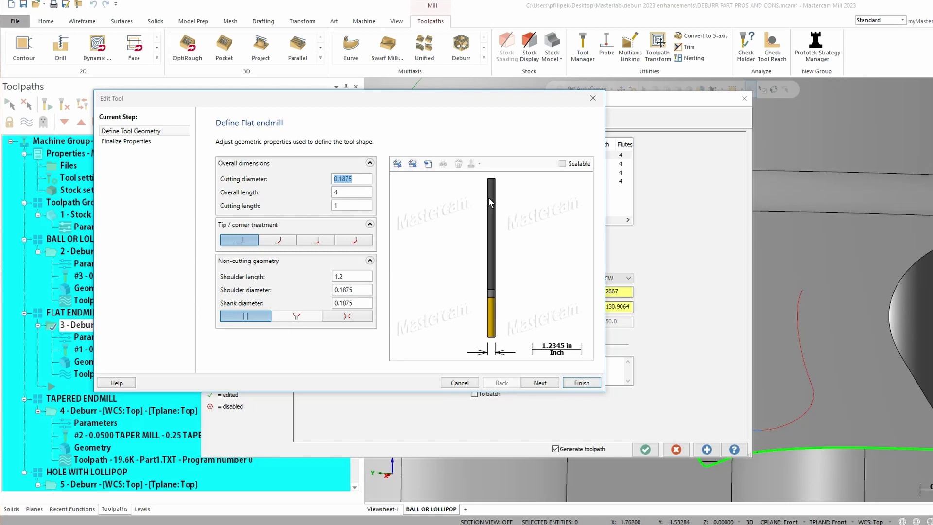
{"action": "left_click", "coordinate": [578, 382]}
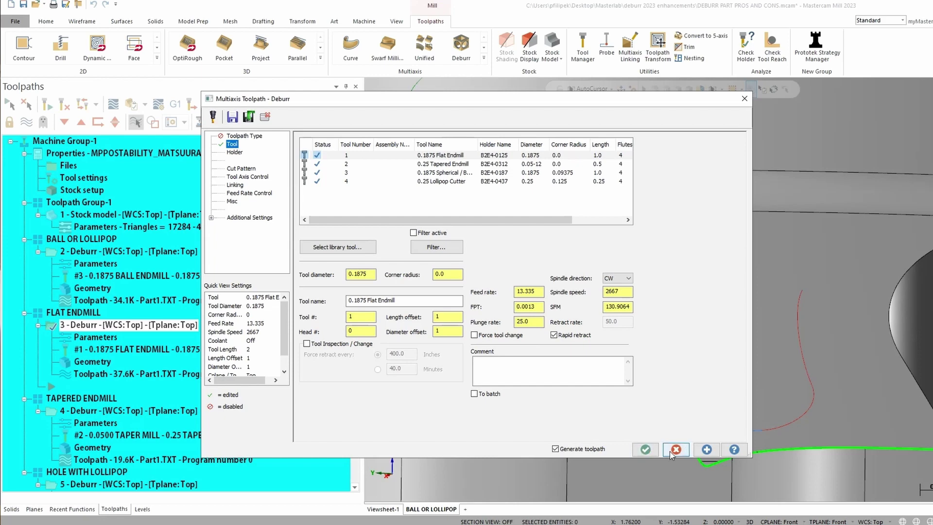
{"action": "left_click", "coordinate": [645, 449]}
{"action": "scroll", "coordinate": [542, 248], "scroll_direction": "down", "scroll_amount": 2}
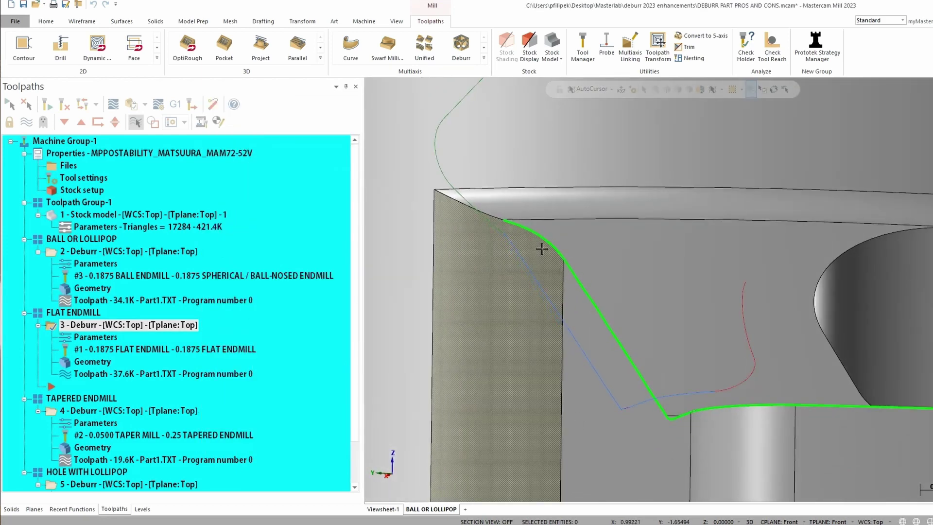
Backplot the flat-endmill deburr pass around the pocket edge, then select tapered-endmill operation 4
{"action": "left_click", "coordinate": [113, 105]}
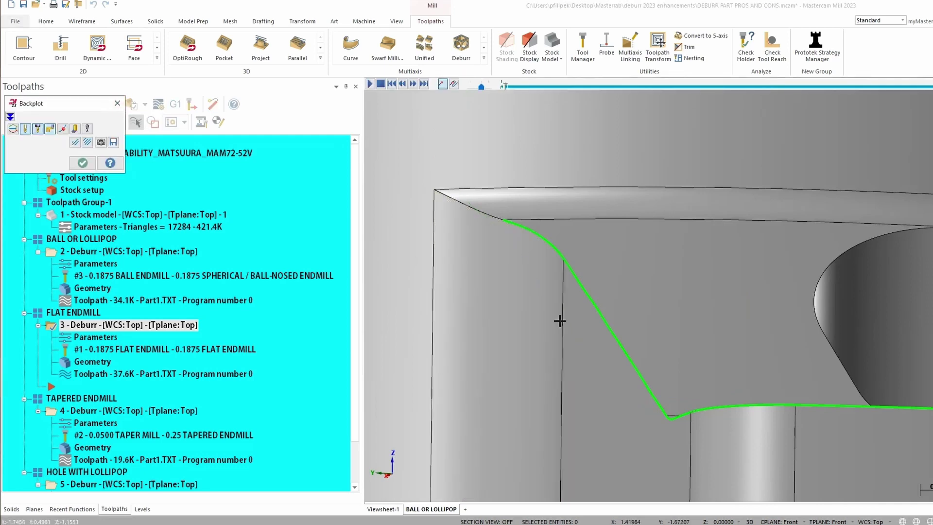
{"action": "scroll", "coordinate": [593, 335], "scroll_direction": "down", "scroll_amount": 4}
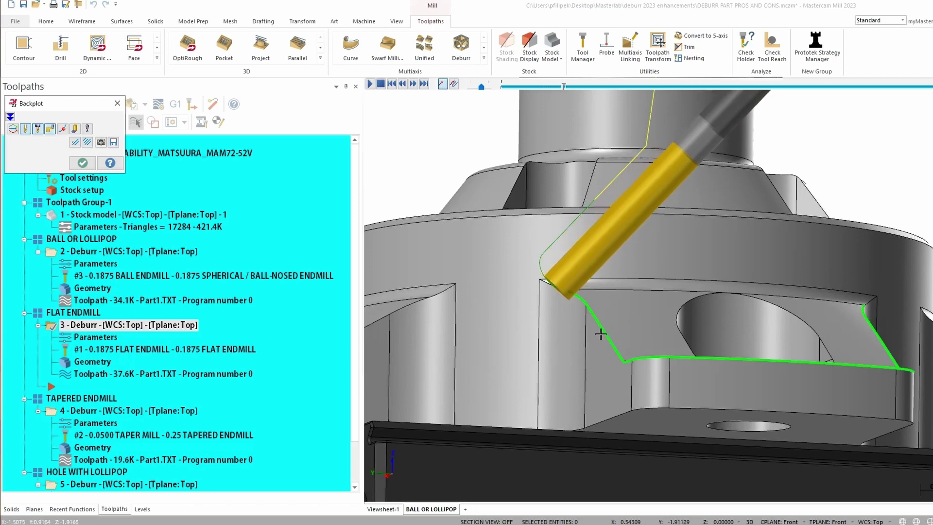
{"action": "scroll", "coordinate": [601, 334], "scroll_direction": "up", "scroll_amount": 2}
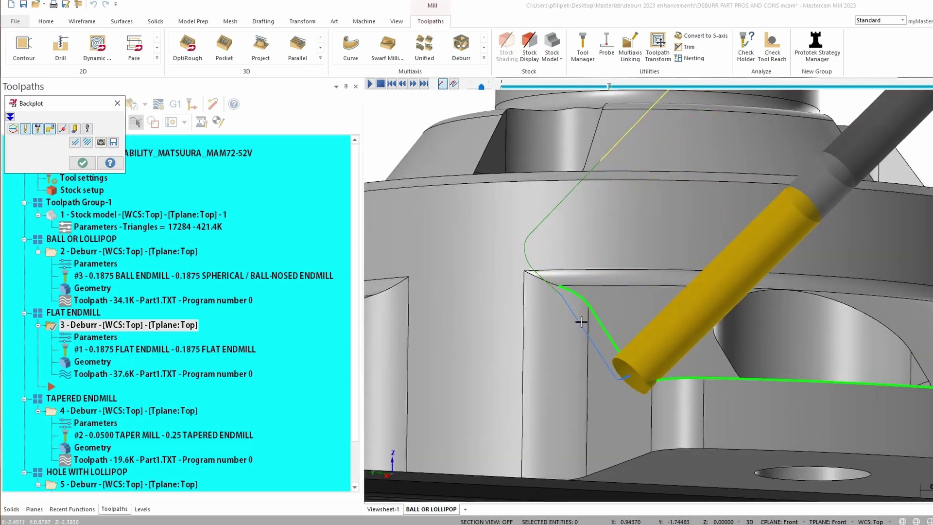
{"action": "scroll", "coordinate": [582, 321], "scroll_direction": "down", "scroll_amount": 5}
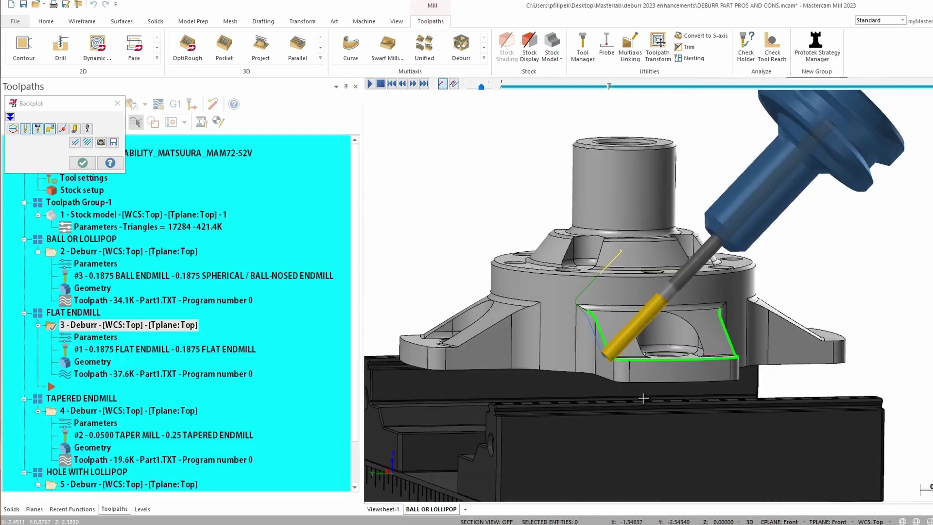
{"action": "middle_click_drag", "start_coordinate": [644, 399], "coordinate": [641, 410]}
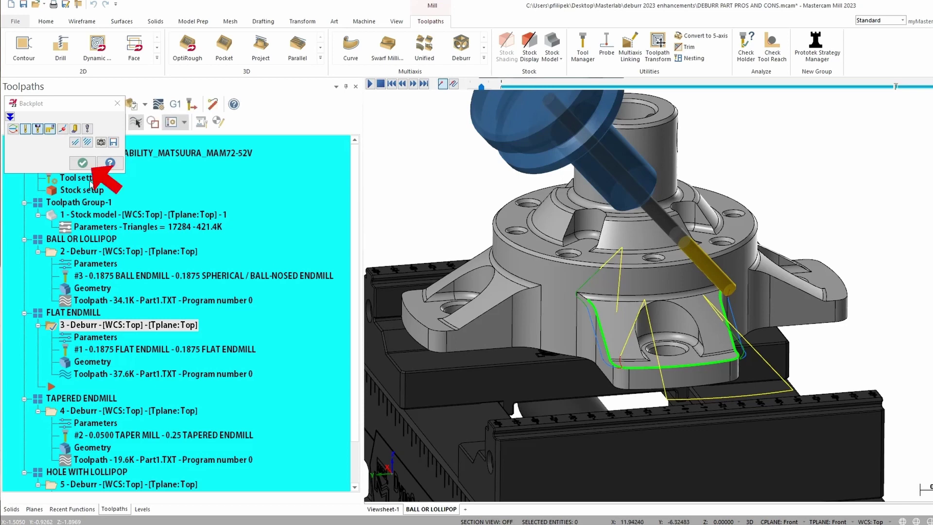
{"action": "left_click", "coordinate": [82, 163]}
{"action": "left_click", "coordinate": [96, 415]}
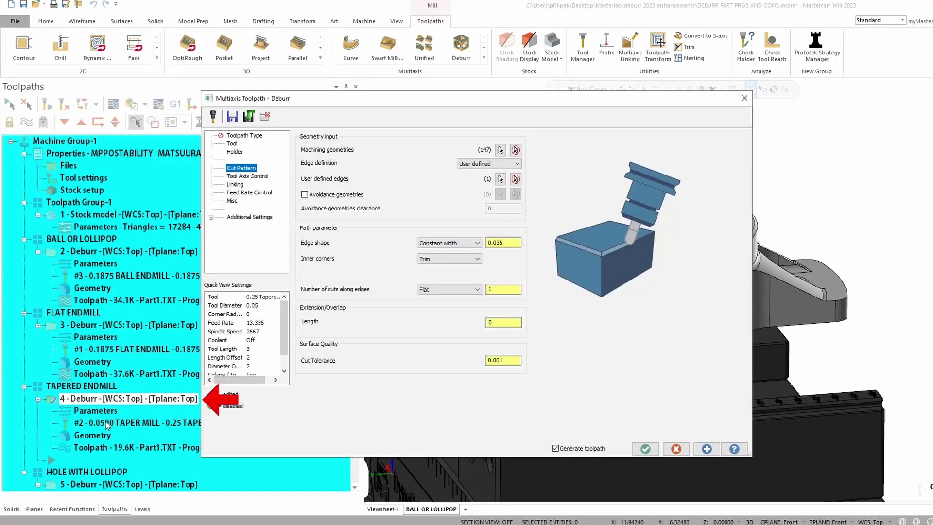
Check operation 4's 0.25 tapered endmill: 0.05 tip diameter and 12° taper angle, unchanged
{"action": "left_click", "coordinate": [232, 144]}
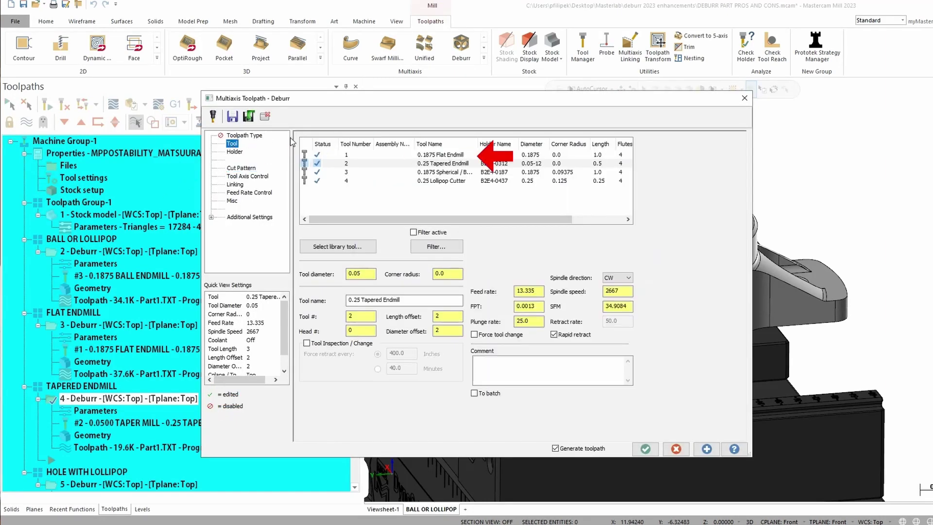
{"action": "double_click", "coordinate": [452, 164]}
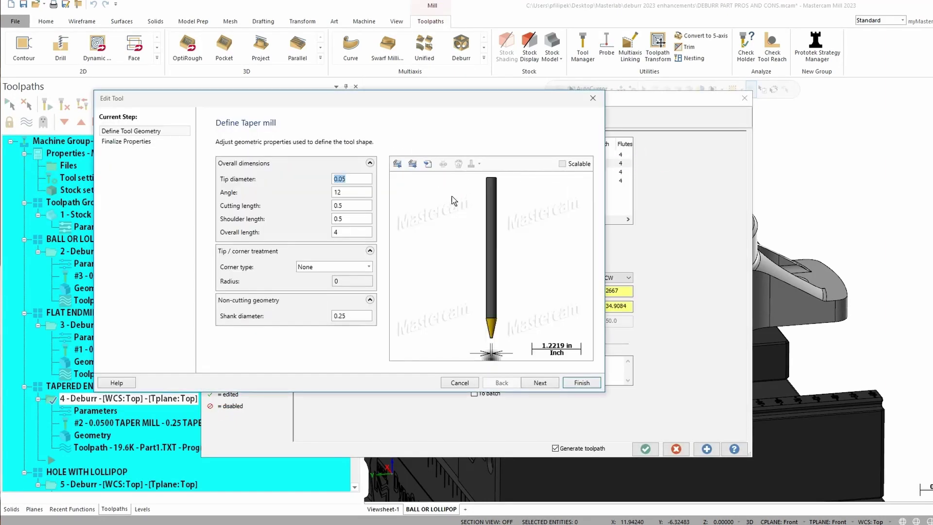
{"action": "left_click", "coordinate": [350, 191]}
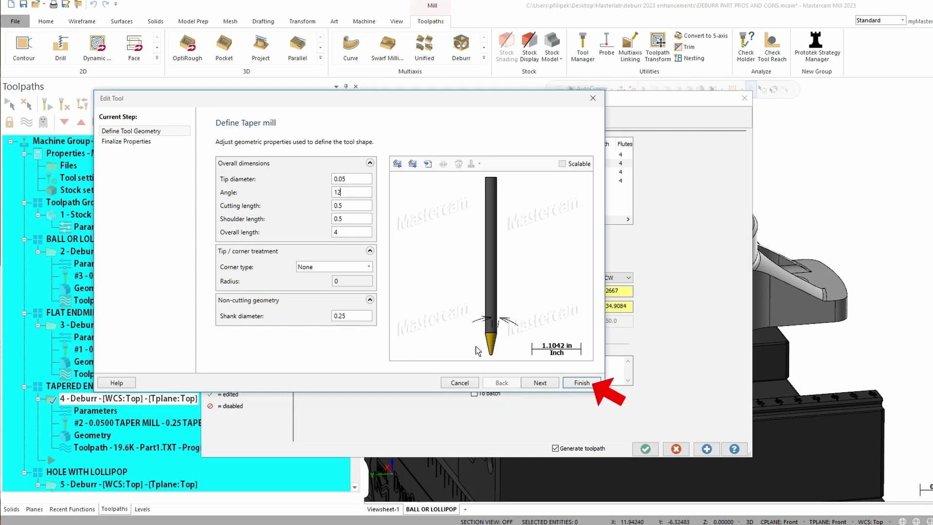
{"action": "left_click", "coordinate": [582, 383]}
Close the dialog unchanged and backplot the tapered-endmill chamfer path around the pocket edge
{"action": "left_click", "coordinate": [677, 450]}
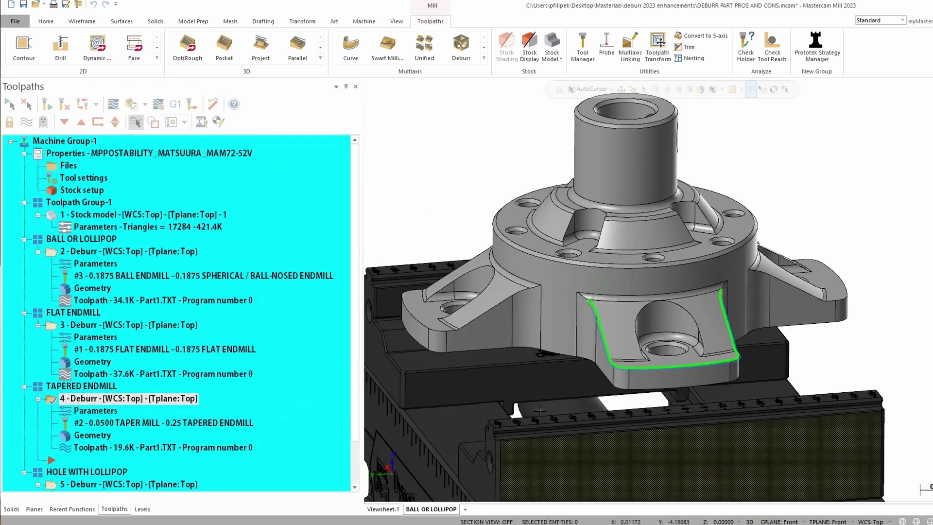
{"action": "left_click", "coordinate": [116, 105]}
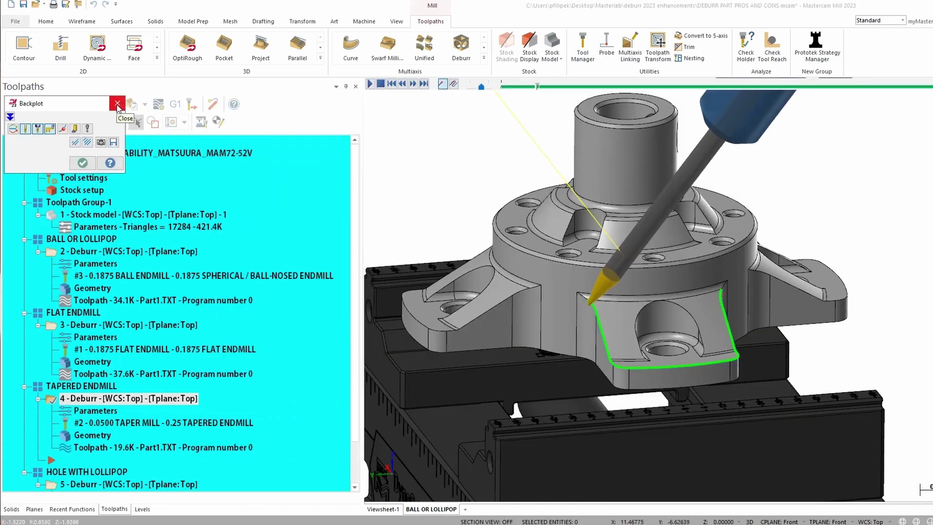
{"action": "scroll", "coordinate": [586, 288], "scroll_direction": "up", "scroll_amount": 2}
{"action": "scroll", "coordinate": [556, 271], "scroll_direction": "up", "scroll_amount": 3}
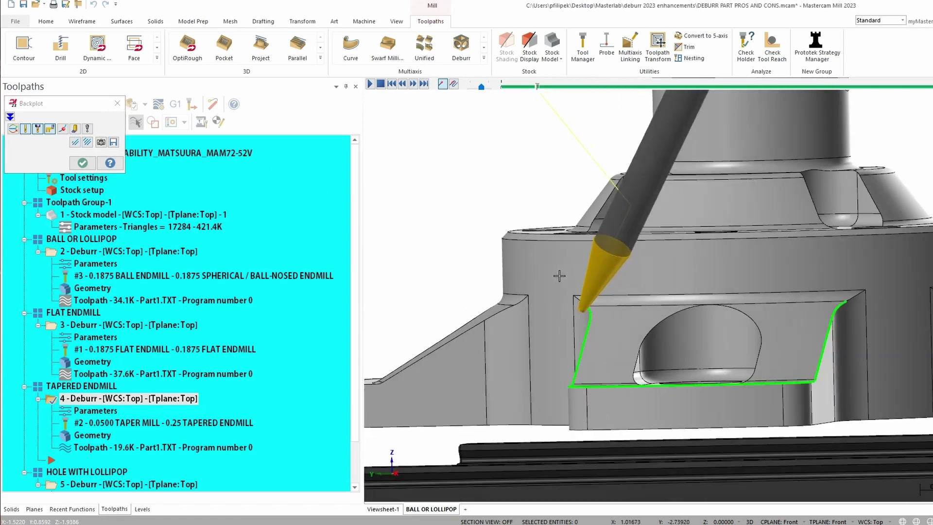
{"action": "scroll", "coordinate": [616, 283], "scroll_direction": "up", "scroll_amount": 1}
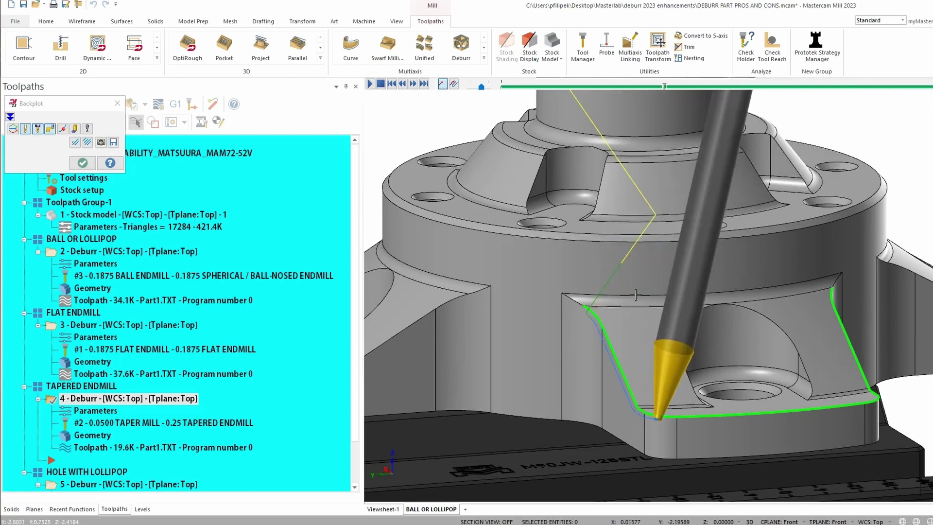
{"action": "middle_click_drag", "start_coordinate": [592, 260], "coordinate": [659, 348]}
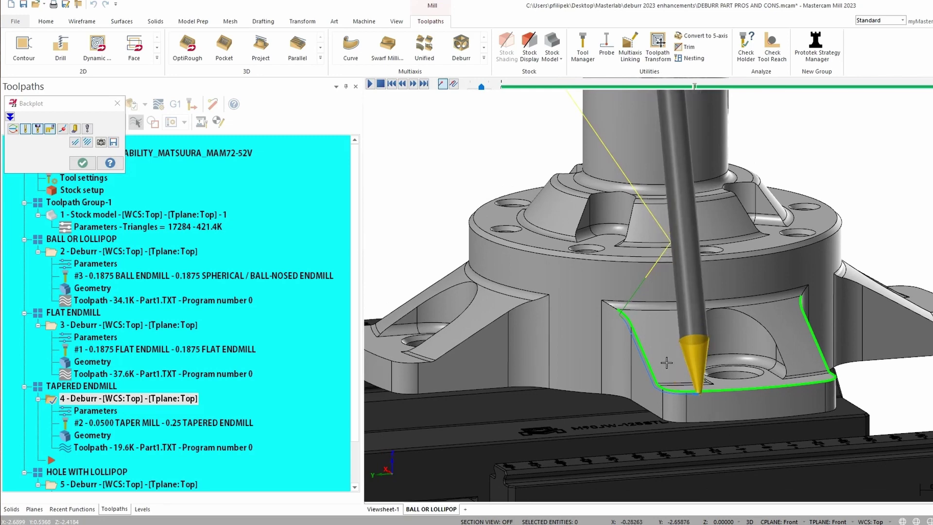
{"action": "scroll", "coordinate": [662, 352], "scroll_direction": "down", "scroll_amount": 3}
{"action": "scroll", "coordinate": [744, 382], "scroll_direction": "up", "scroll_amount": 3}
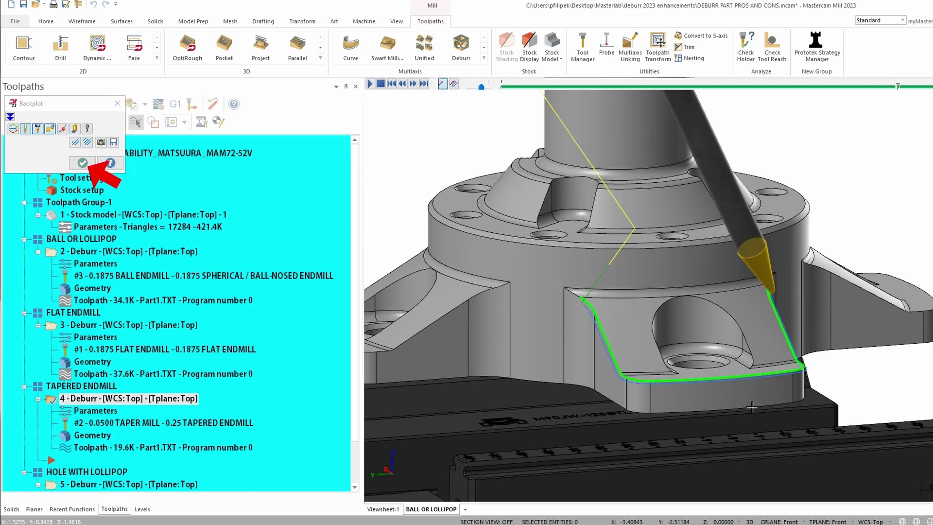
{"action": "left_click", "coordinate": [82, 163]}
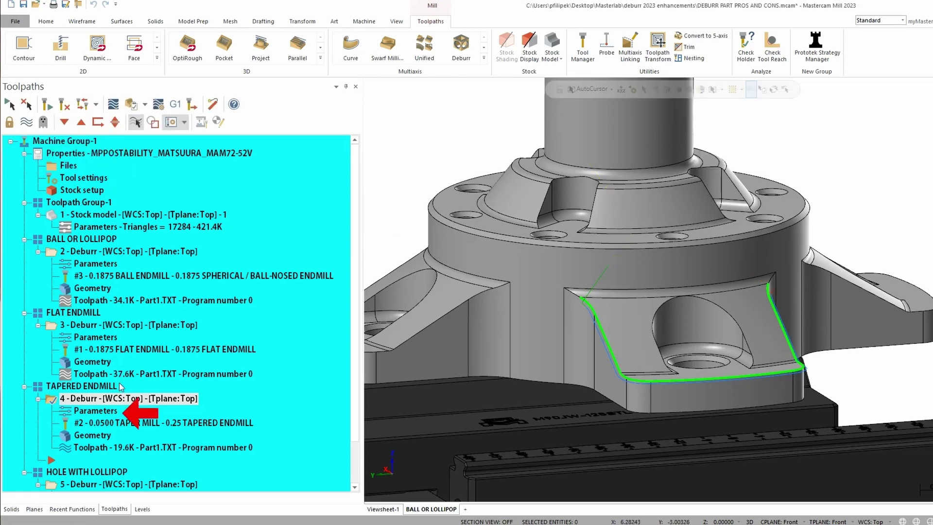
{"action": "left_click", "coordinate": [227, 384]}
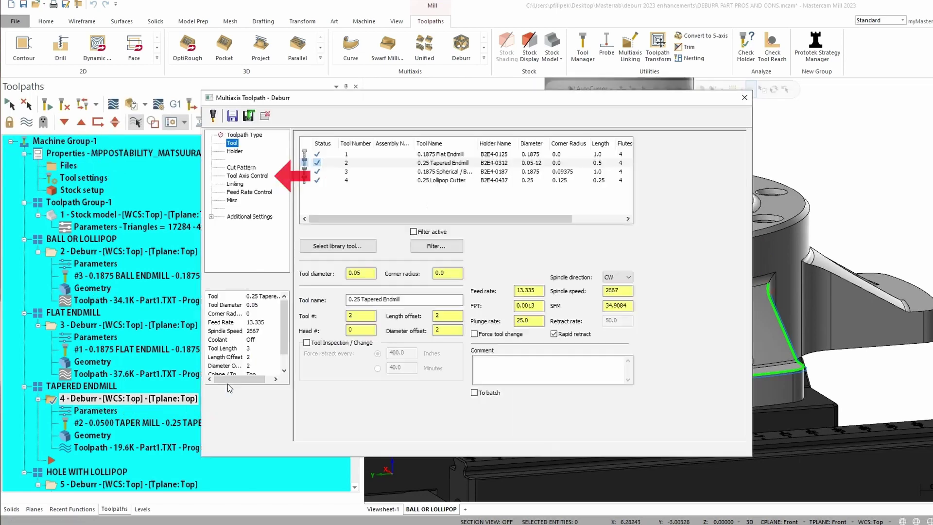
{"action": "left_click", "coordinate": [247, 175]}
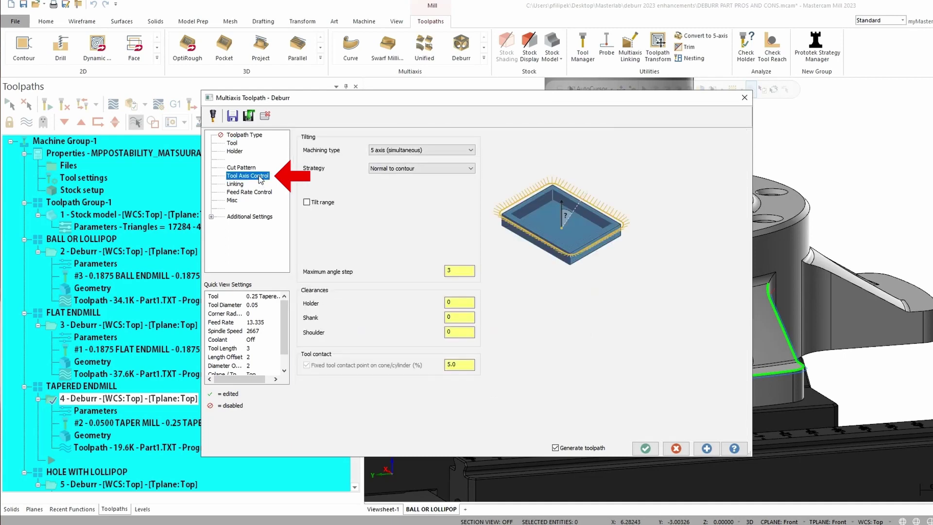
{"action": "left_click", "coordinate": [465, 365]}
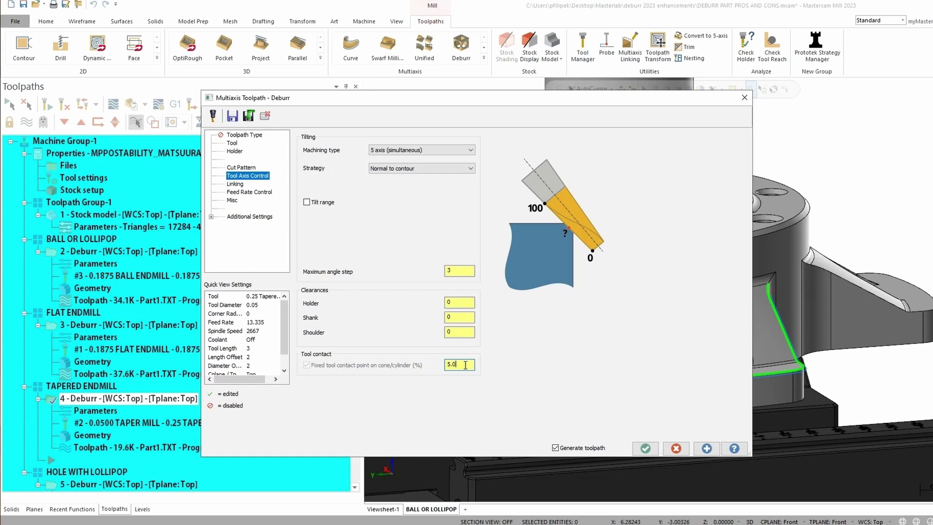
{"action": "left_click", "coordinate": [683, 447]}
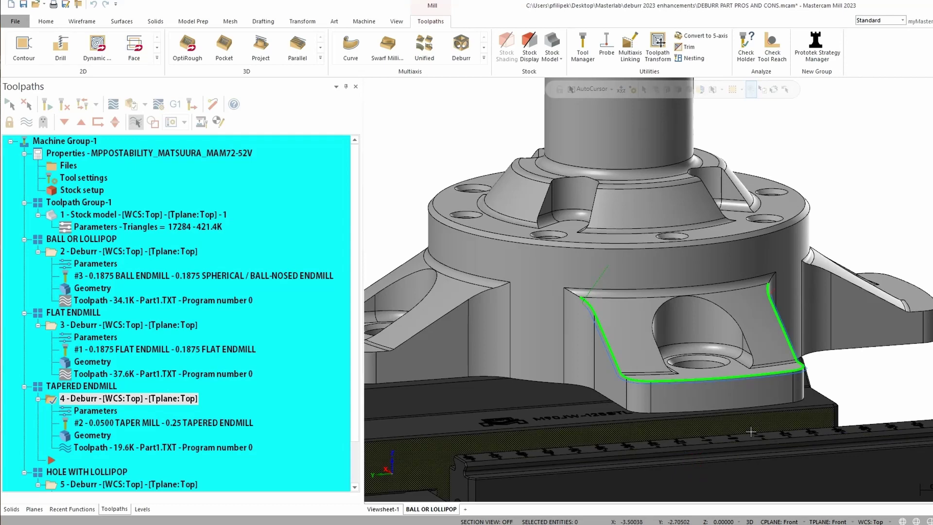
Orbit to the cross hole in the top boss, then select the lollipop hole Deburr operation
{"action": "scroll", "coordinate": [579, 361], "scroll_direction": "down", "scroll_amount": 3}
{"action": "middle_click_drag", "start_coordinate": [578, 361], "coordinate": [715, 264]}
{"action": "scroll", "coordinate": [715, 264], "scroll_direction": "up", "scroll_amount": 5}
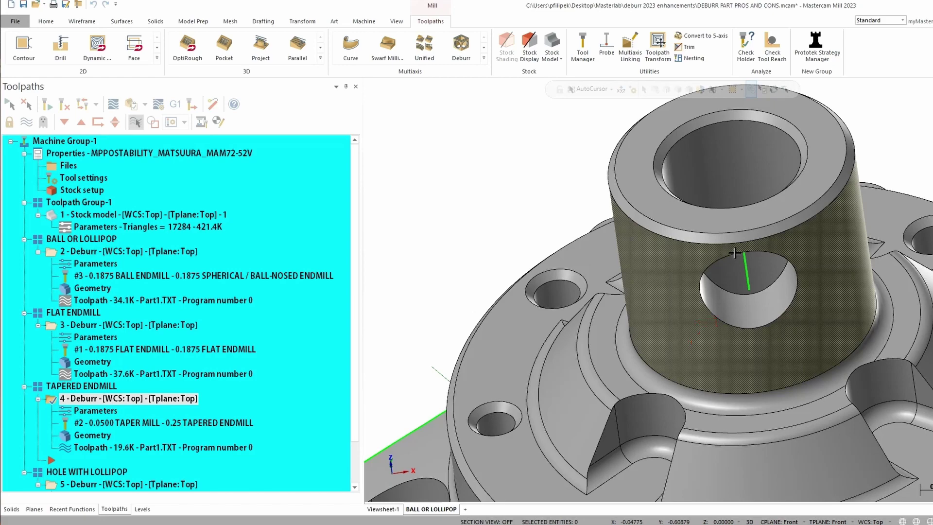
{"action": "middle_click_drag", "start_coordinate": [768, 251], "coordinate": [732, 278]}
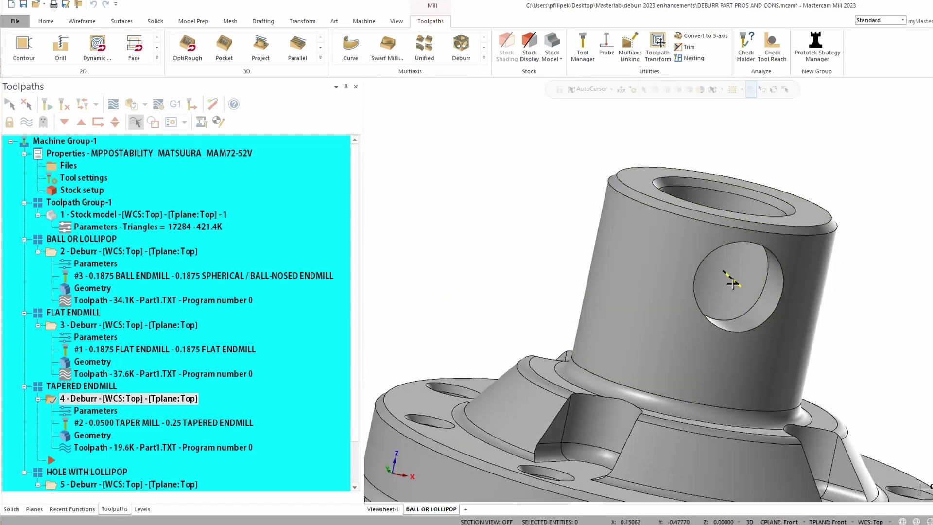
{"action": "scroll", "coordinate": [732, 279], "scroll_direction": "down", "scroll_amount": 3}
{"action": "scroll", "coordinate": [293, 403], "scroll_direction": "down", "scroll_amount": 2}
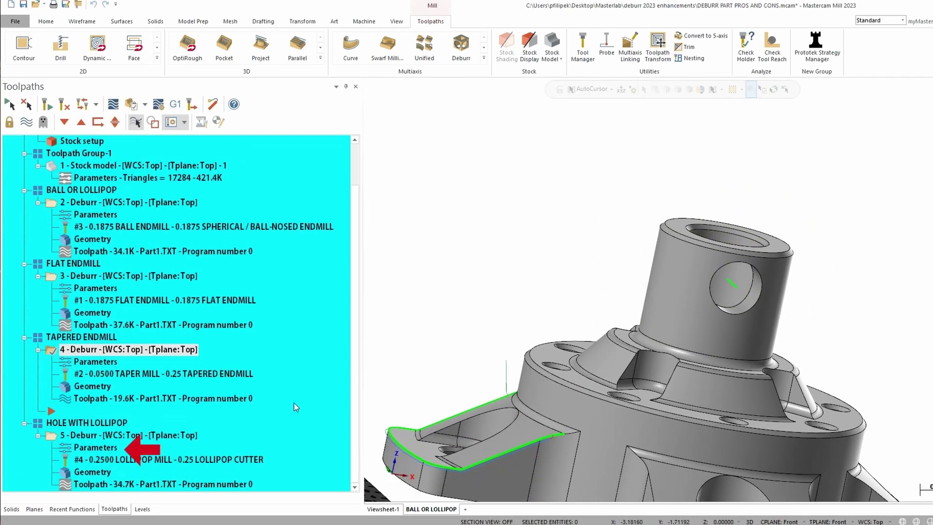
{"action": "left_click", "coordinate": [97, 435]}
In operation 5, reselect the machining faces and chain the cross-hole edge with 0.01 edge width
{"action": "left_click", "coordinate": [210, 460]}
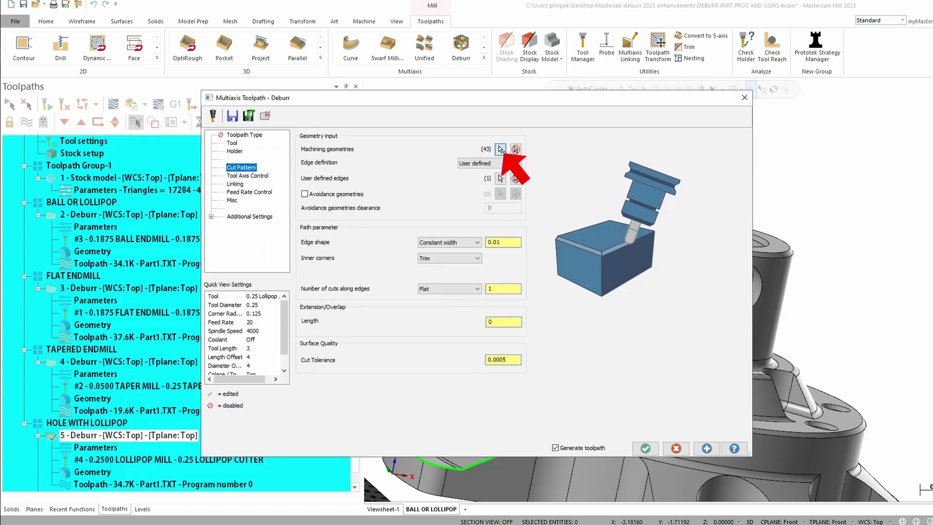
{"action": "left_click", "coordinate": [500, 149]}
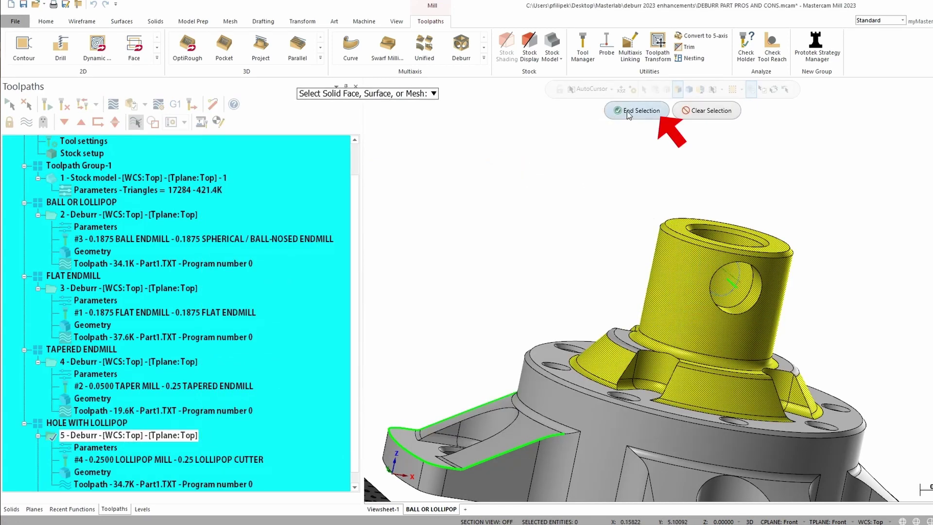
{"action": "left_click", "coordinate": [627, 111]}
{"action": "left_click", "coordinate": [500, 178]}
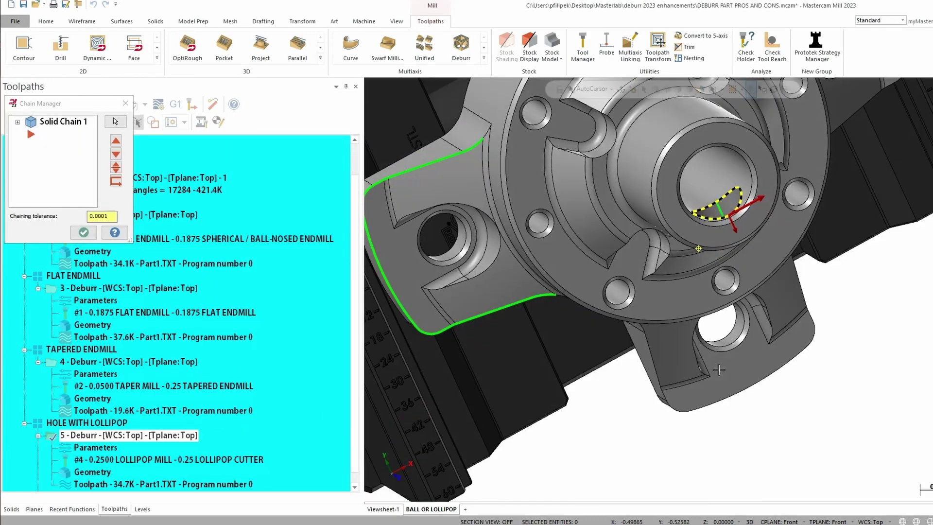
{"action": "scroll", "coordinate": [719, 370], "scroll_direction": "up", "scroll_amount": 3}
{"action": "middle_click_drag", "start_coordinate": [719, 370], "coordinate": [732, 214]}
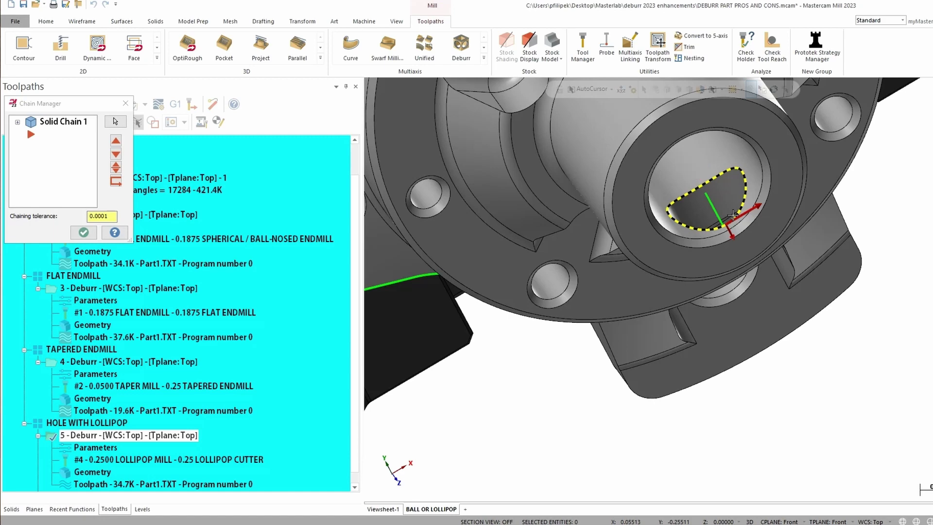
{"action": "left_click", "coordinate": [84, 232]}
{"action": "left_click", "coordinate": [507, 242]}
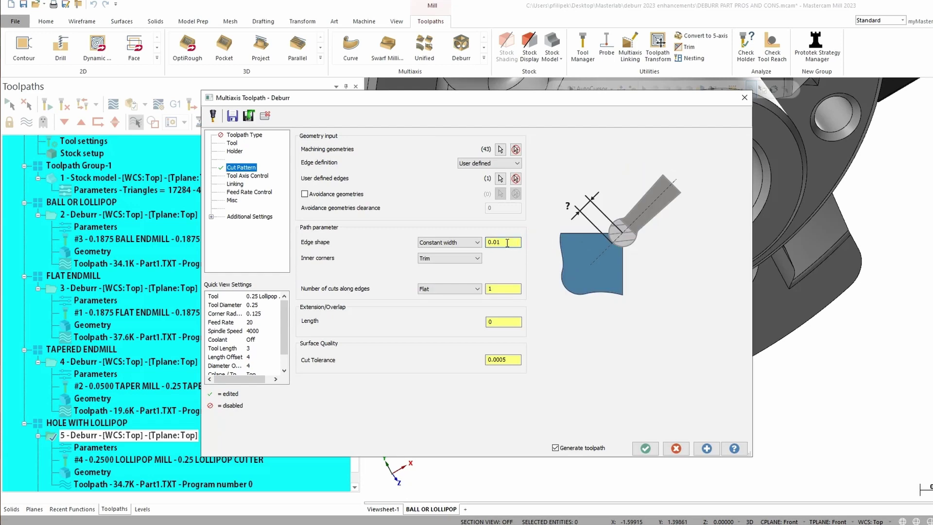
Set the tool axis to Normal to contour along a picked line and accept the operation
{"action": "left_click", "coordinate": [250, 176]}
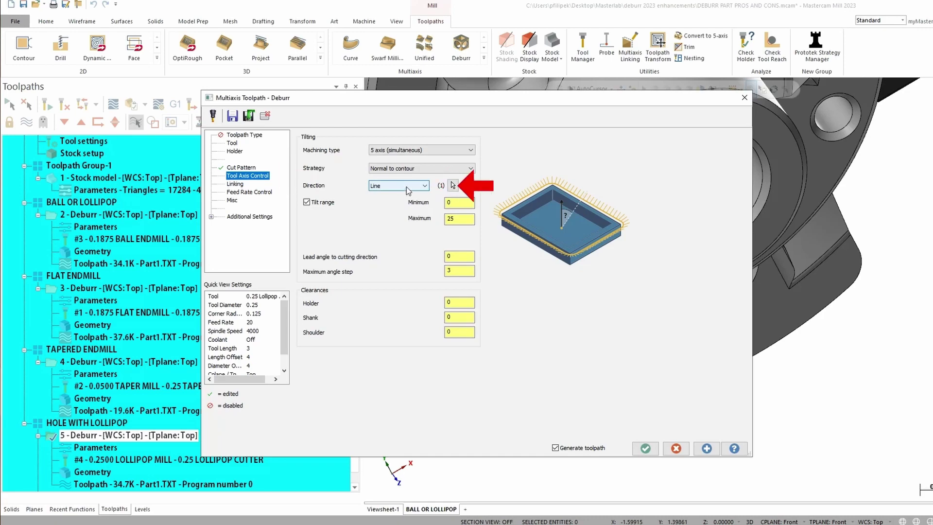
{"action": "left_click", "coordinate": [453, 185]}
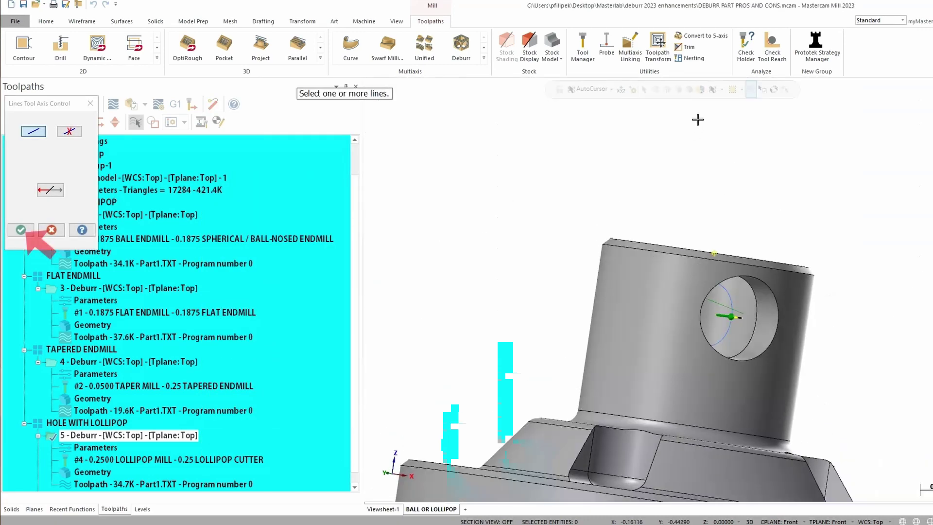
{"action": "left_click", "coordinate": [20, 229]}
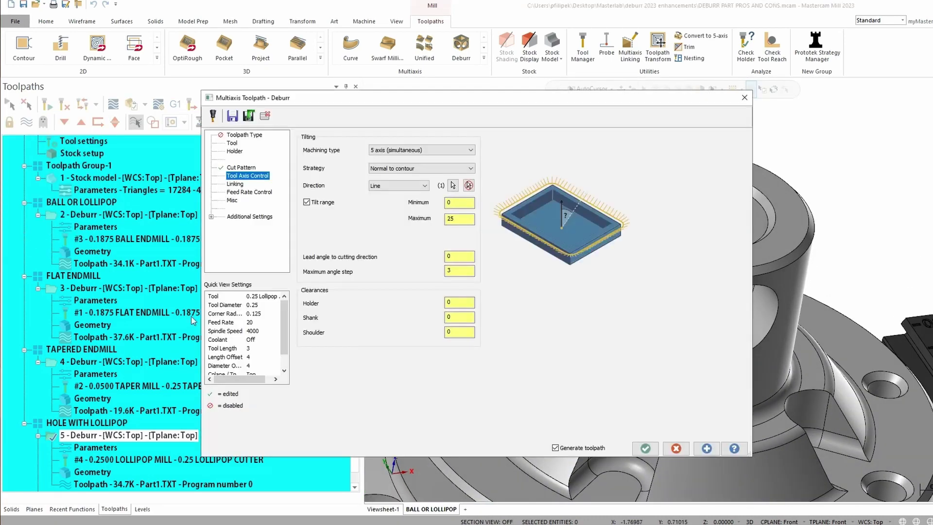
{"action": "left_click", "coordinate": [645, 448]}
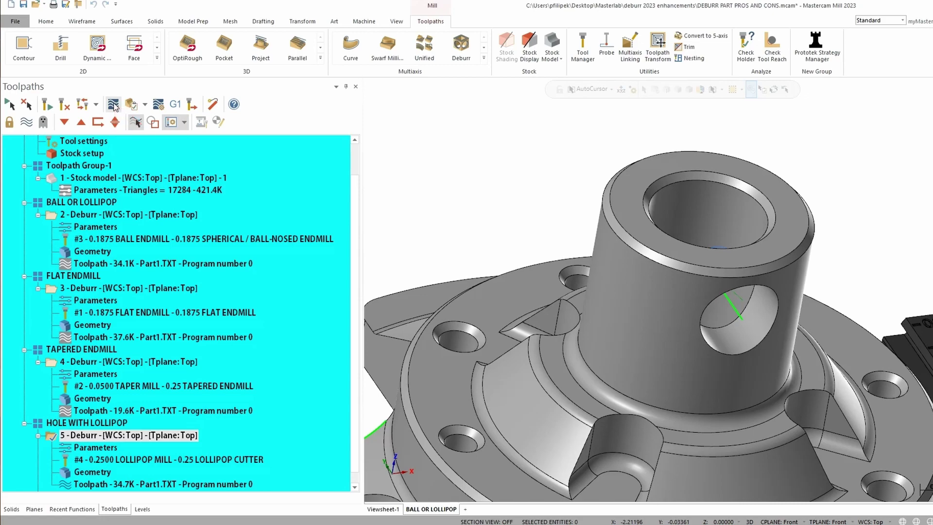
Backplot the lollipop deburr toolpath, zooming in from Top view and then from the side on the cross-hole
{"action": "left_click", "coordinate": [114, 105]}
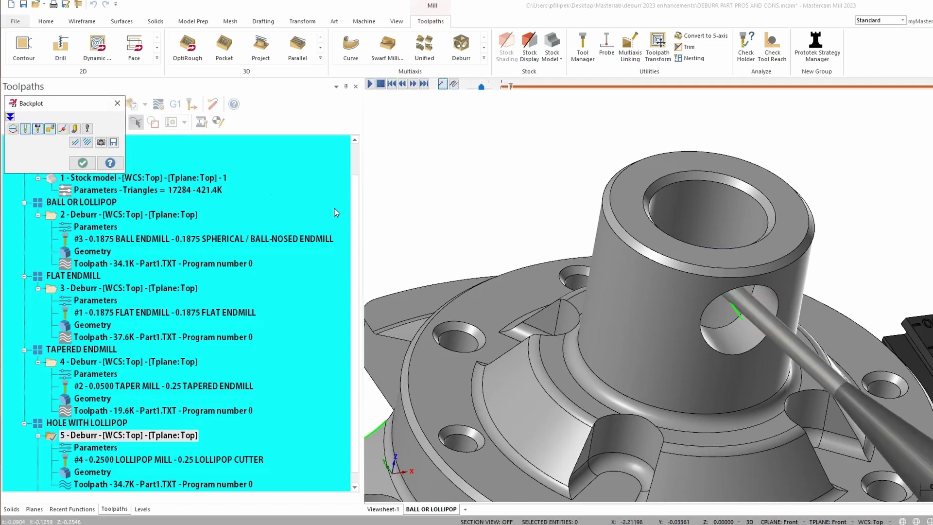
{"action": "scroll", "coordinate": [556, 236], "scroll_direction": "up", "scroll_amount": 5}
{"action": "scroll", "coordinate": [591, 264], "scroll_direction": "down", "scroll_amount": 3}
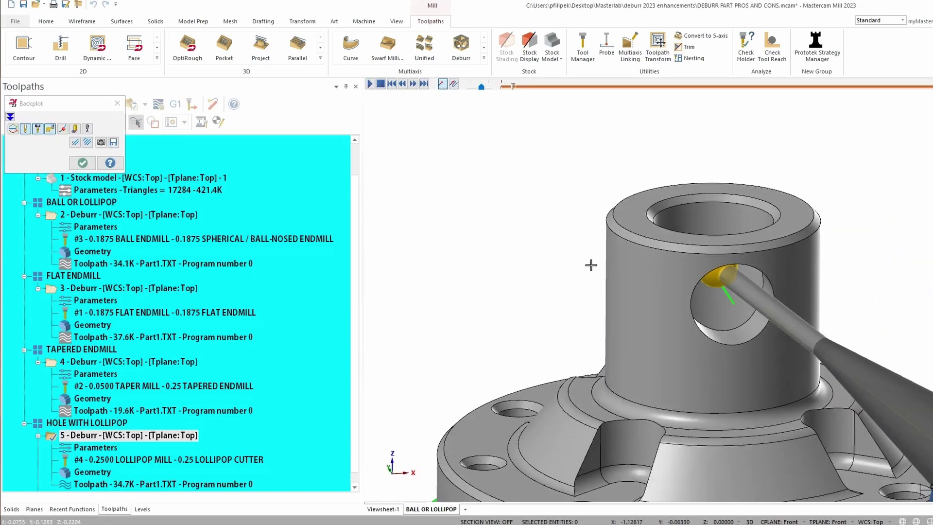
{"action": "key", "text": "alt+1"}
{"action": "scroll", "coordinate": [708, 297], "scroll_direction": "up", "scroll_amount": 3}
{"action": "scroll", "coordinate": [708, 297], "scroll_direction": "up", "scroll_amount": 2}
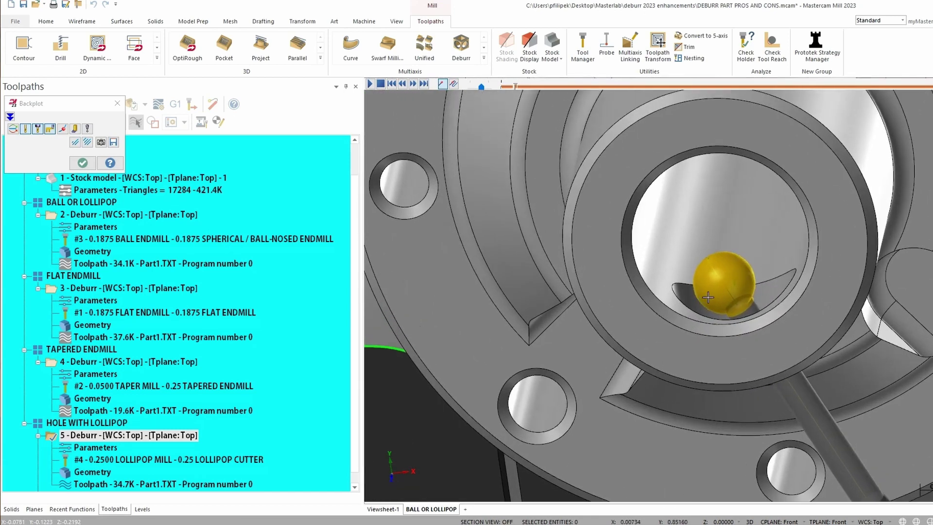
{"action": "scroll", "coordinate": [708, 297], "scroll_direction": "up", "scroll_amount": 1}
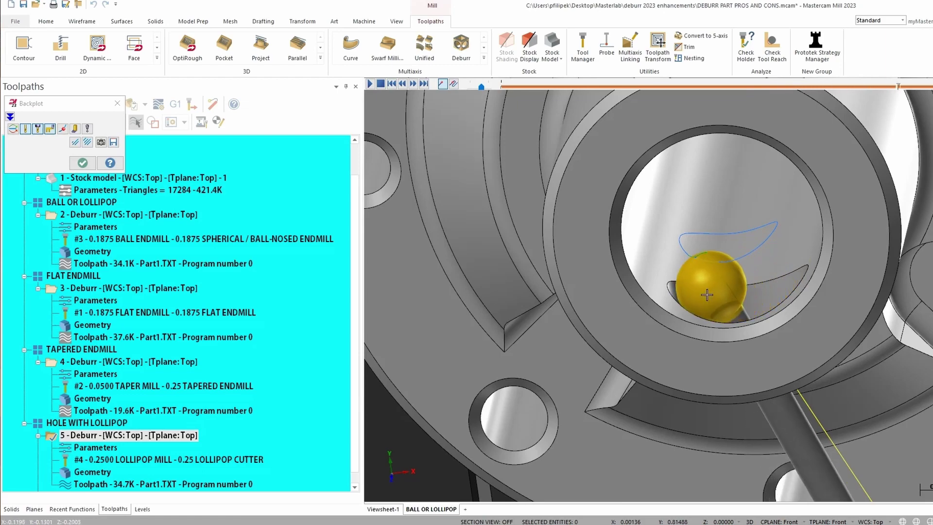
{"action": "scroll", "coordinate": [706, 286], "scroll_direction": "down", "scroll_amount": 3}
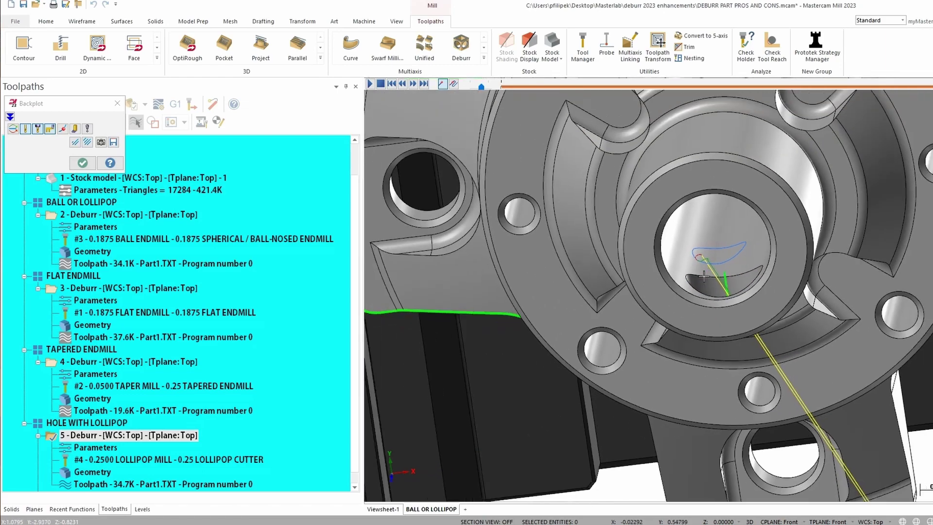
{"action": "scroll", "coordinate": [703, 276], "scroll_direction": "down", "scroll_amount": 2}
{"action": "middle_click_drag", "start_coordinate": [703, 276], "coordinate": [733, 284]}
{"action": "scroll", "coordinate": [740, 286], "scroll_direction": "up", "scroll_amount": 2}
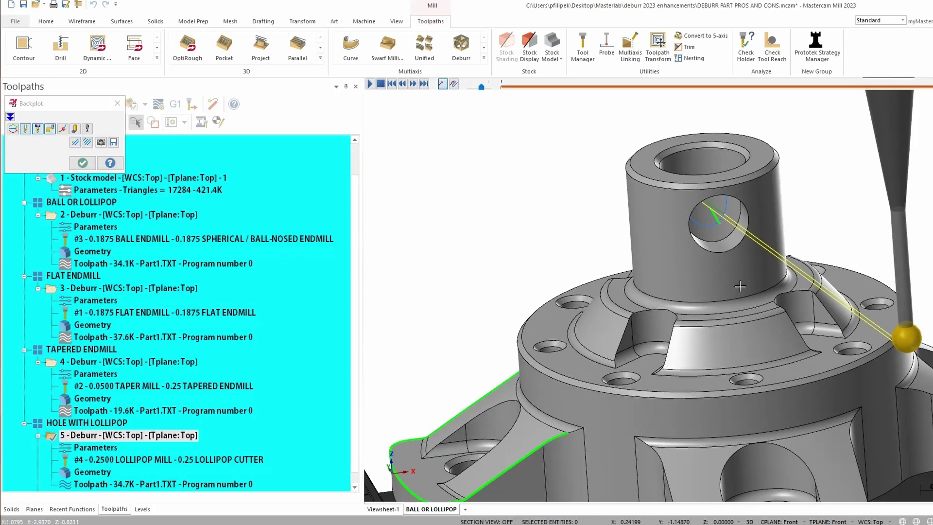